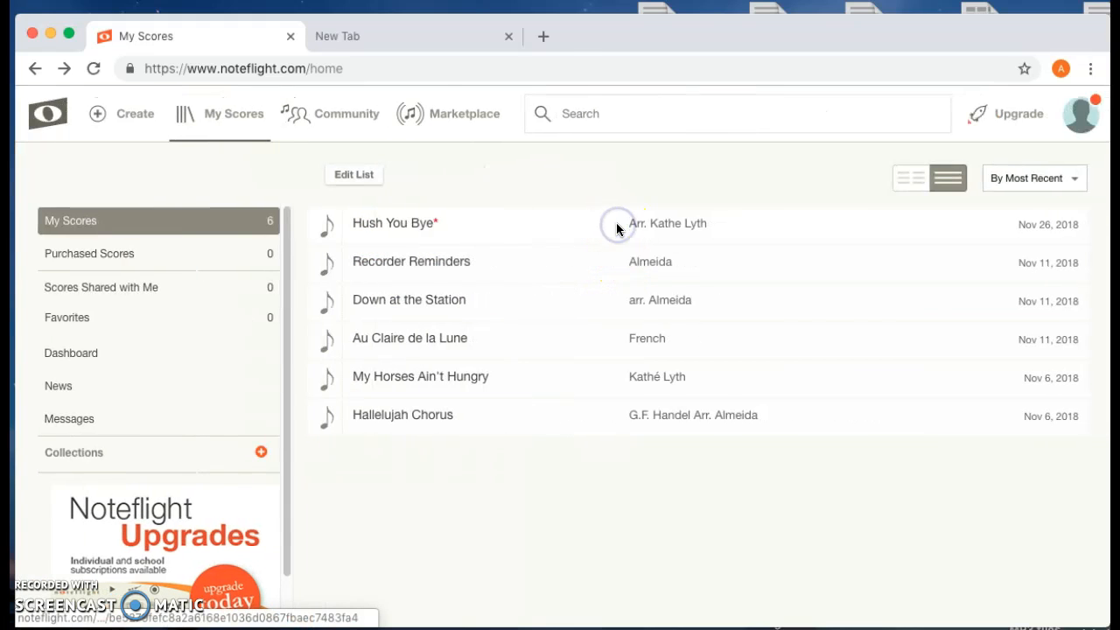
- Open the Hush You Bye score from the score list and keep its unsaved changes
click(392, 232)
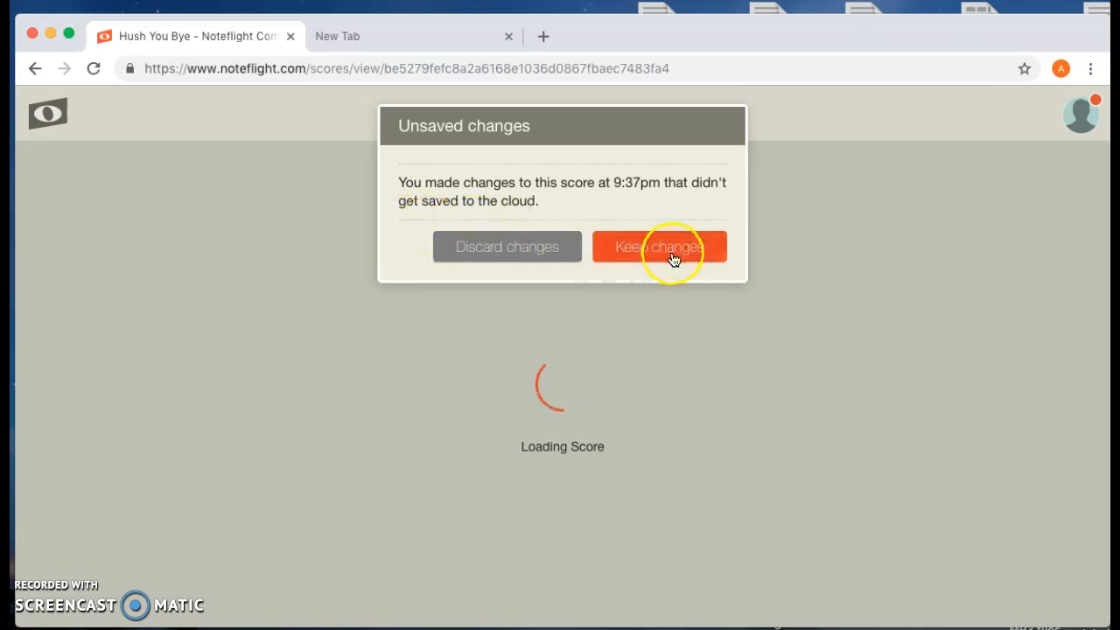
click(630, 252)
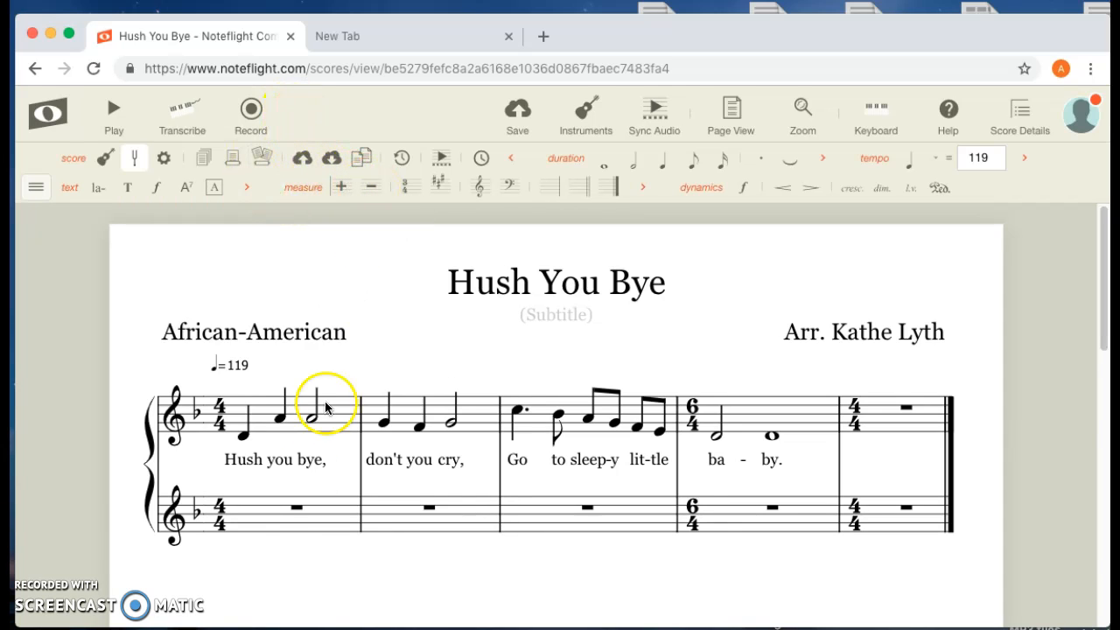
- Fill measure 1 of the lower staff with a half rest followed by quarter notes D and A
click(255, 519)
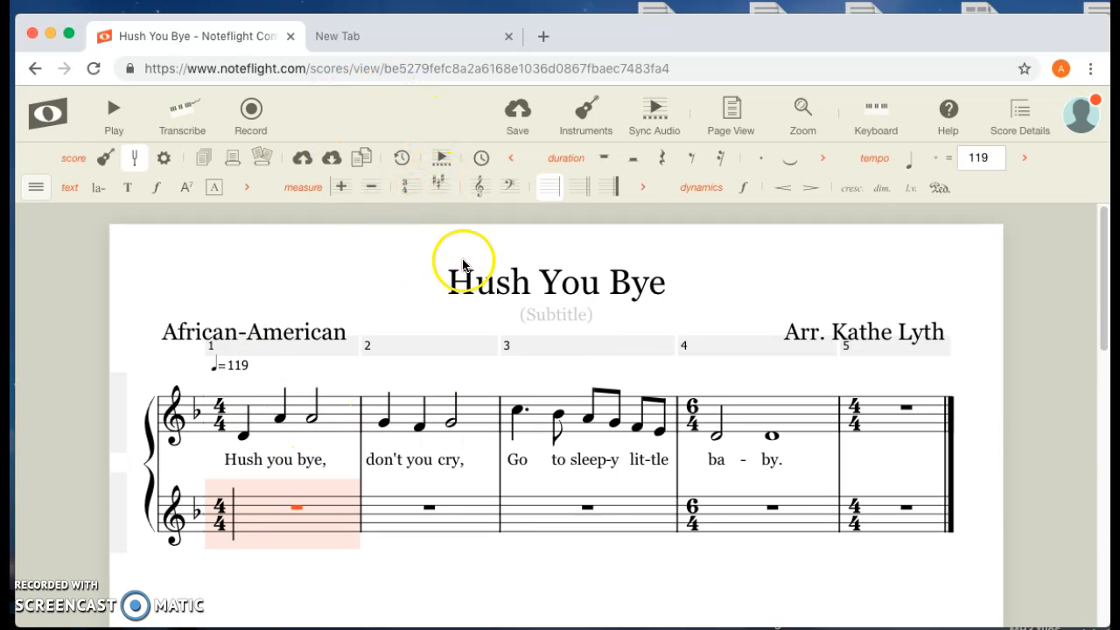
click(636, 165)
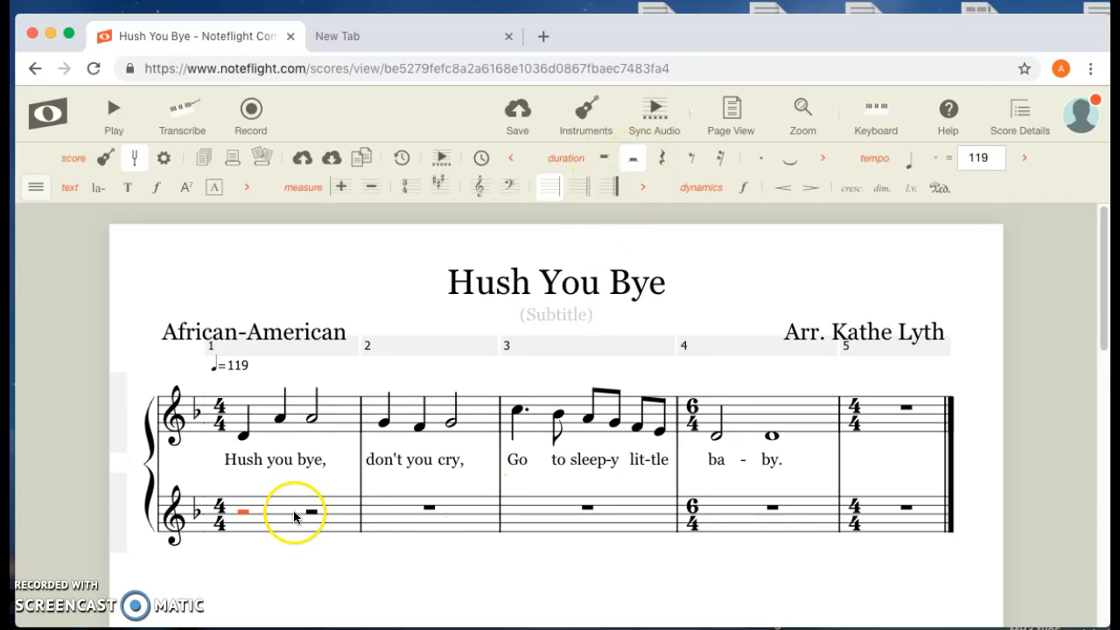
click(310, 512)
click(306, 532)
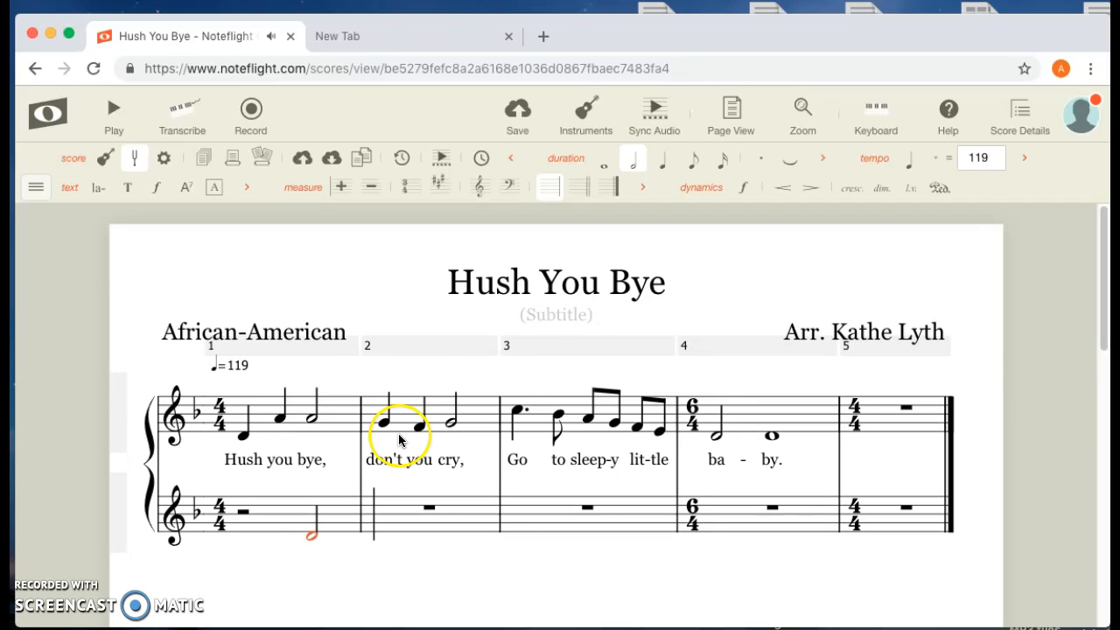
click(664, 162)
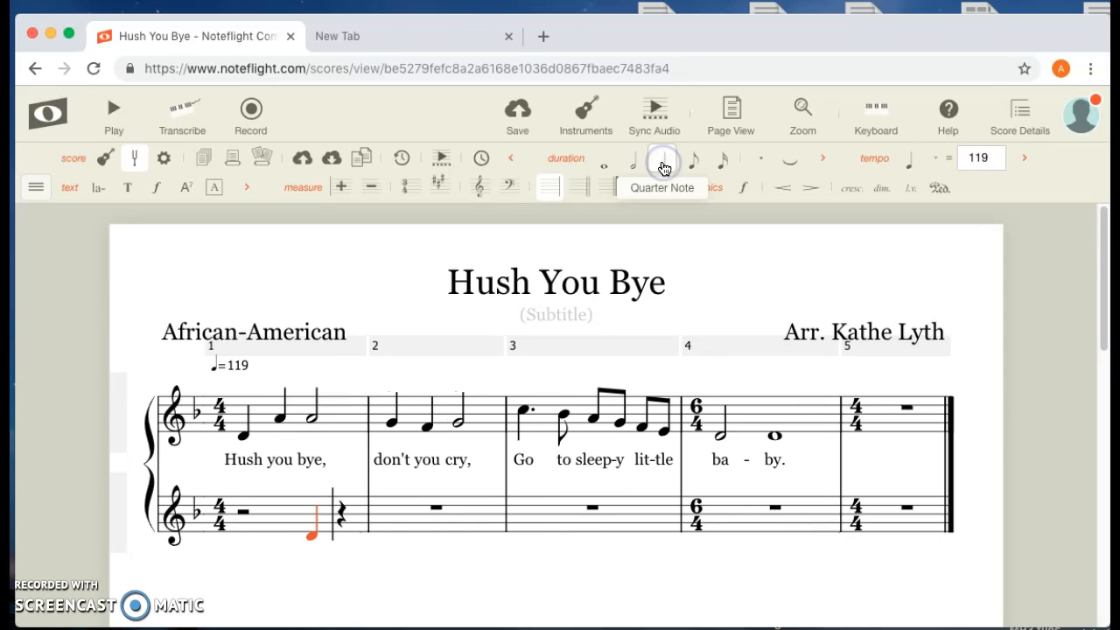
click(348, 519)
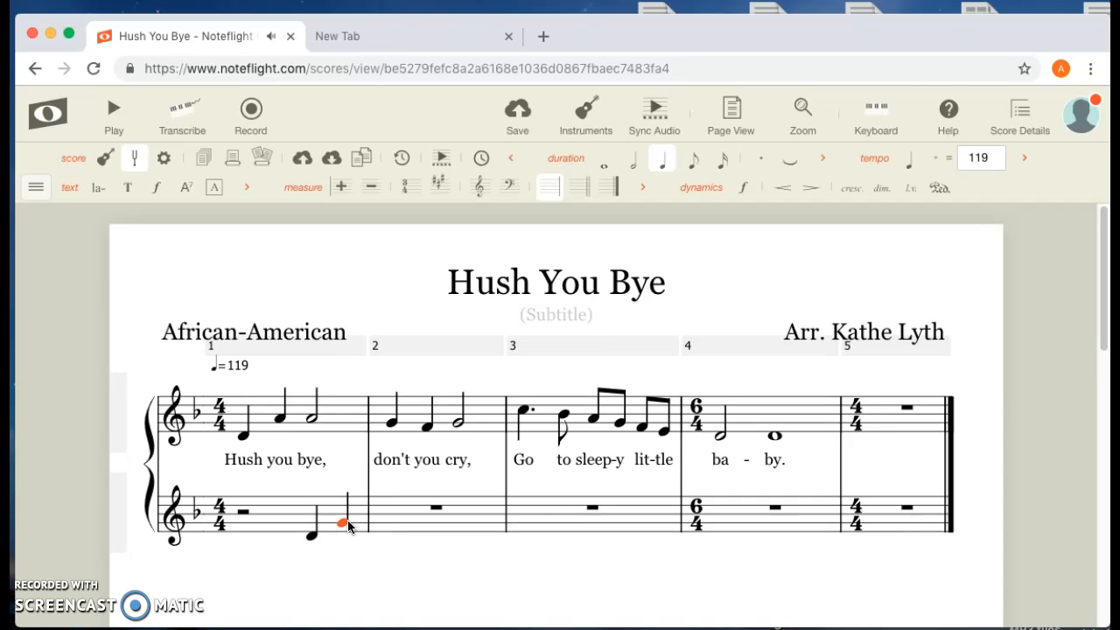
key(Up)
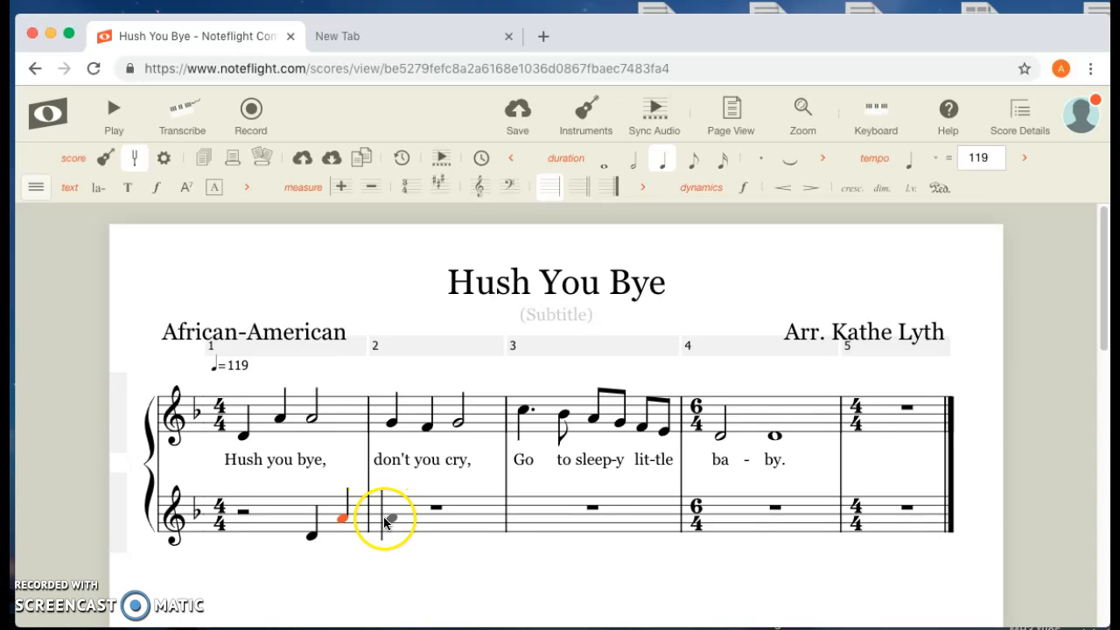
- Fill measure 2 of the lower staff with a half-note A followed by quarter notes G and F
click(379, 519)
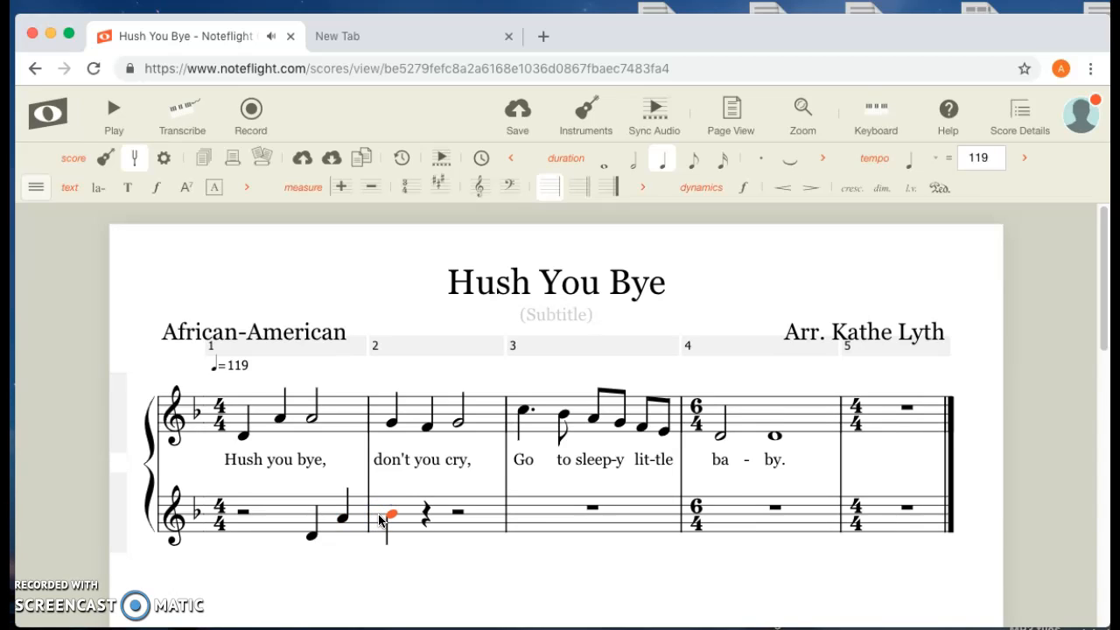
key(Down)
key(6)
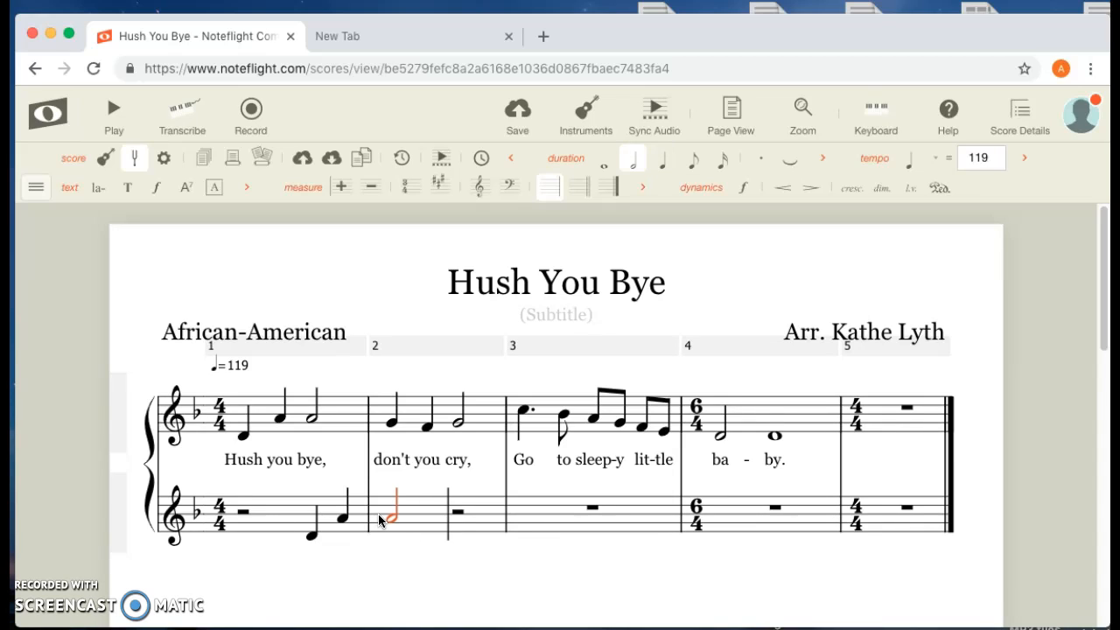
click(448, 522)
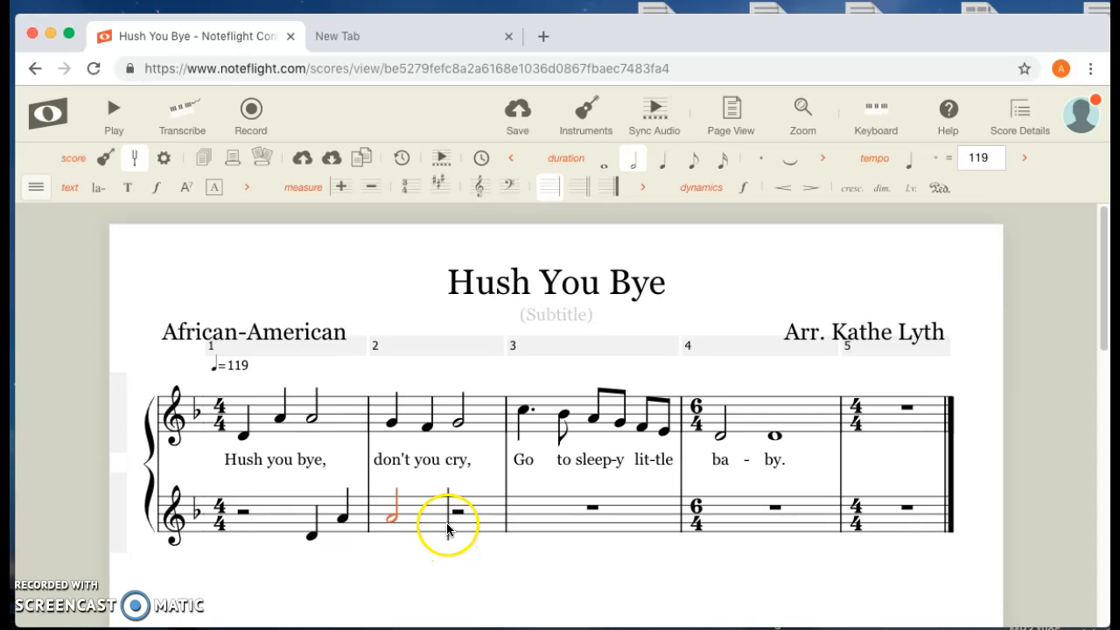
click(455, 522)
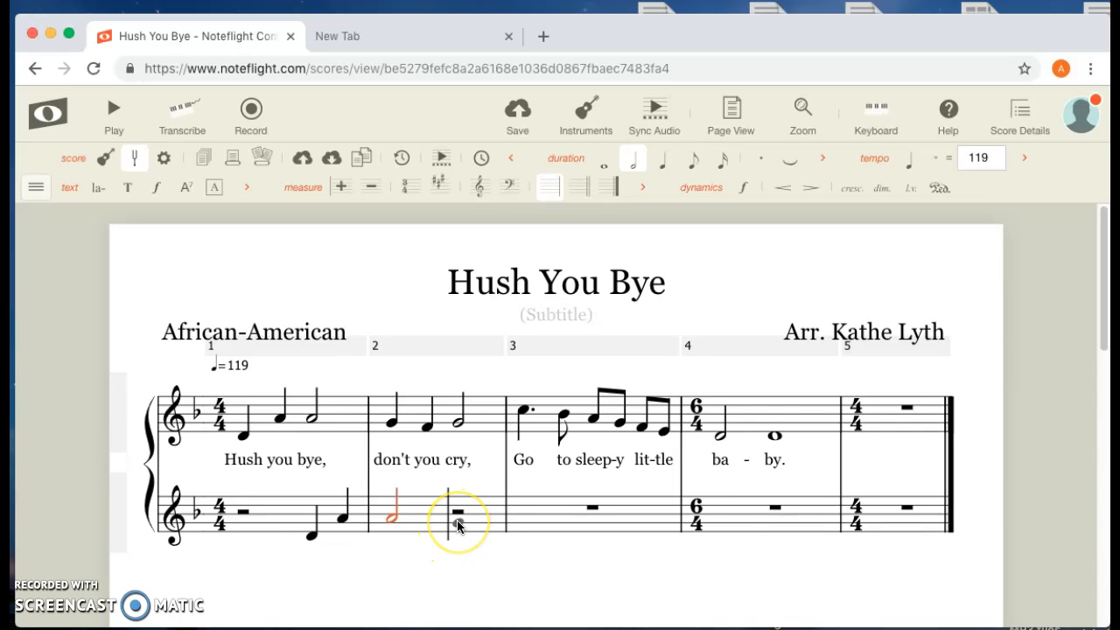
click(458, 523)
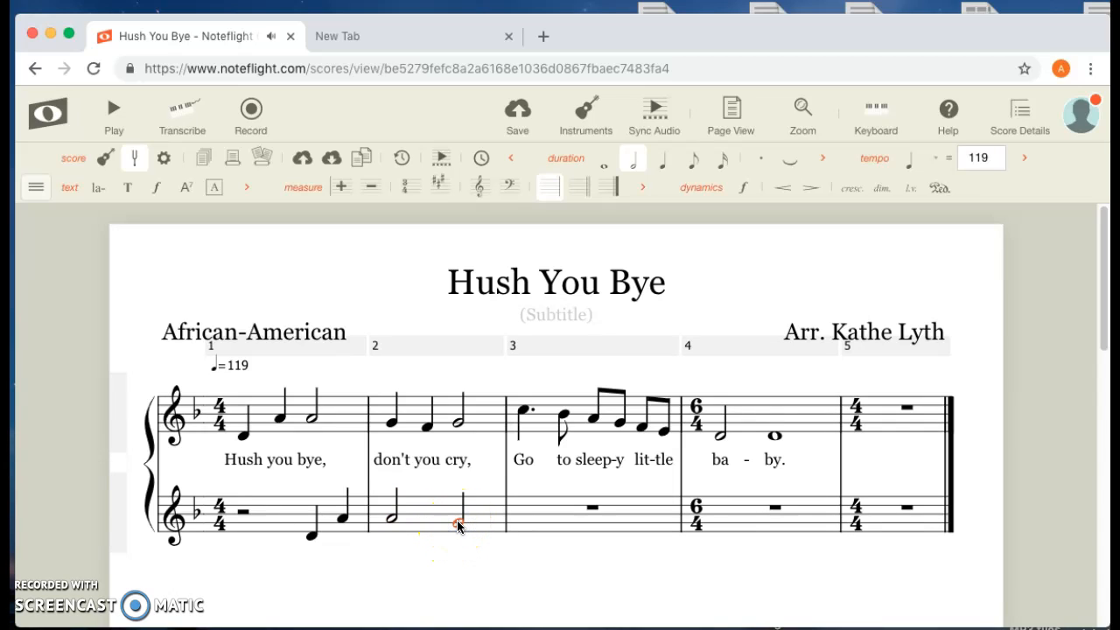
click(487, 528)
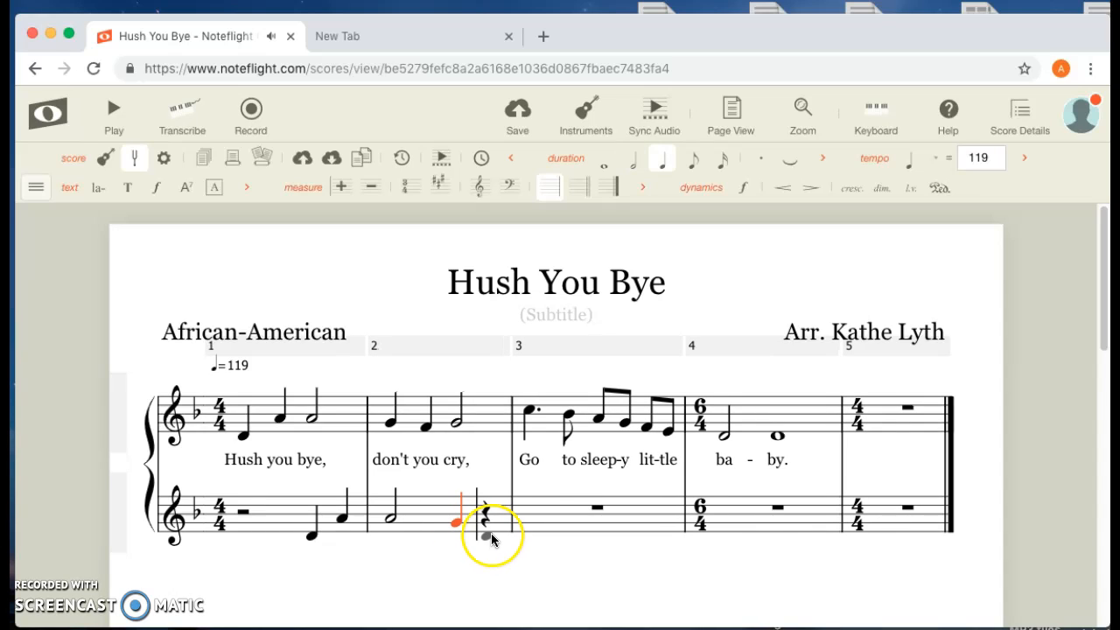
click(488, 529)
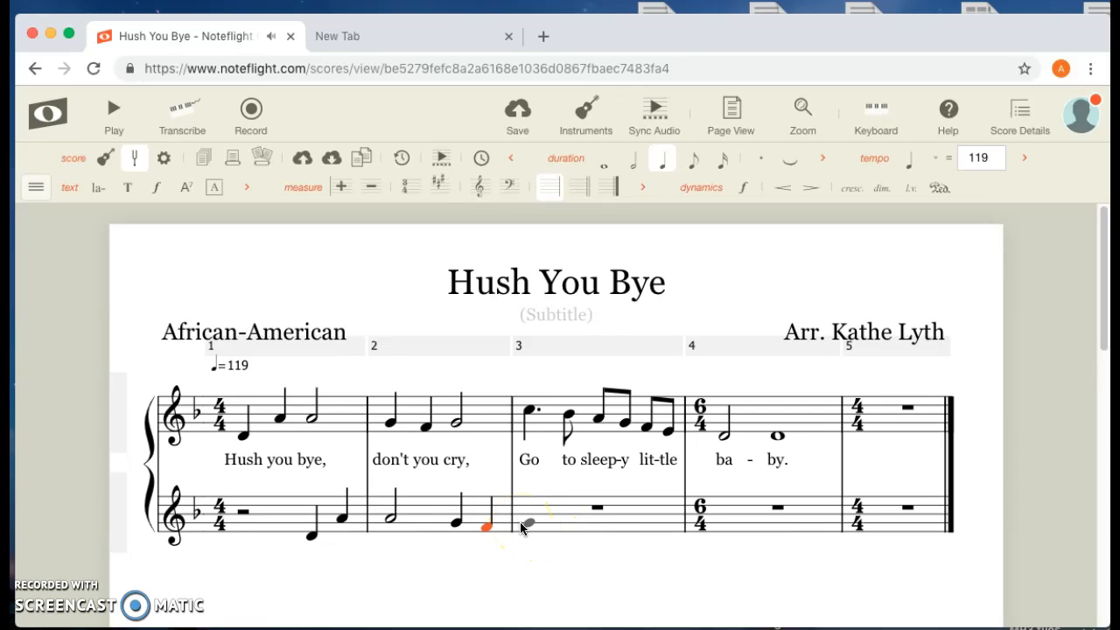
- Show the on-screen piano keyboard and enter a half-note G at the start of measure 3 in the lower staff
click(883, 112)
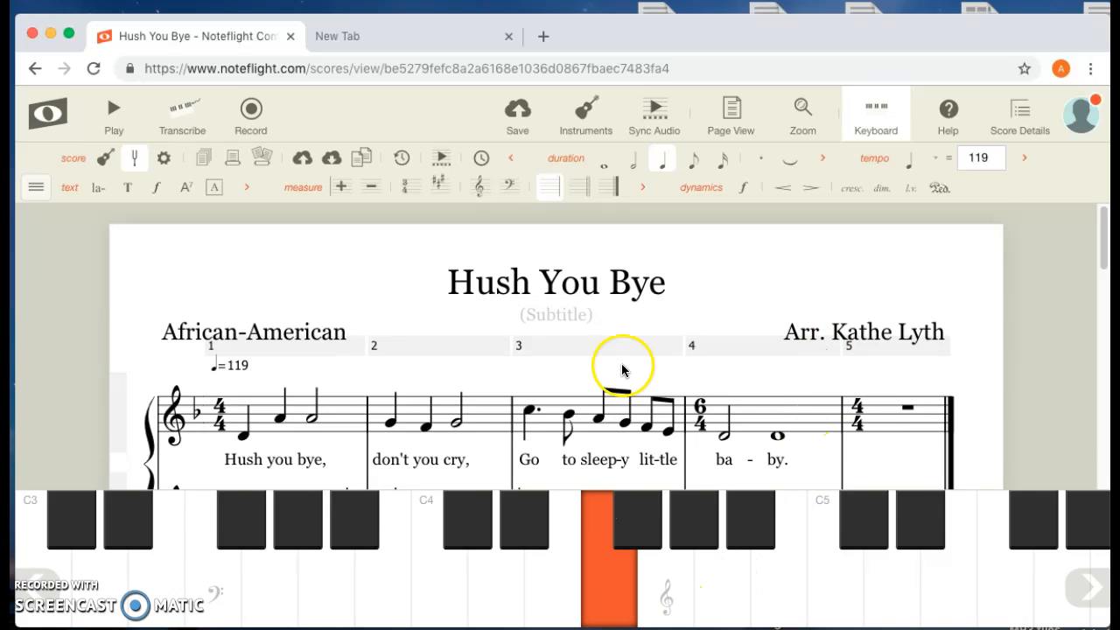
scroll(625, 362, down, 4)
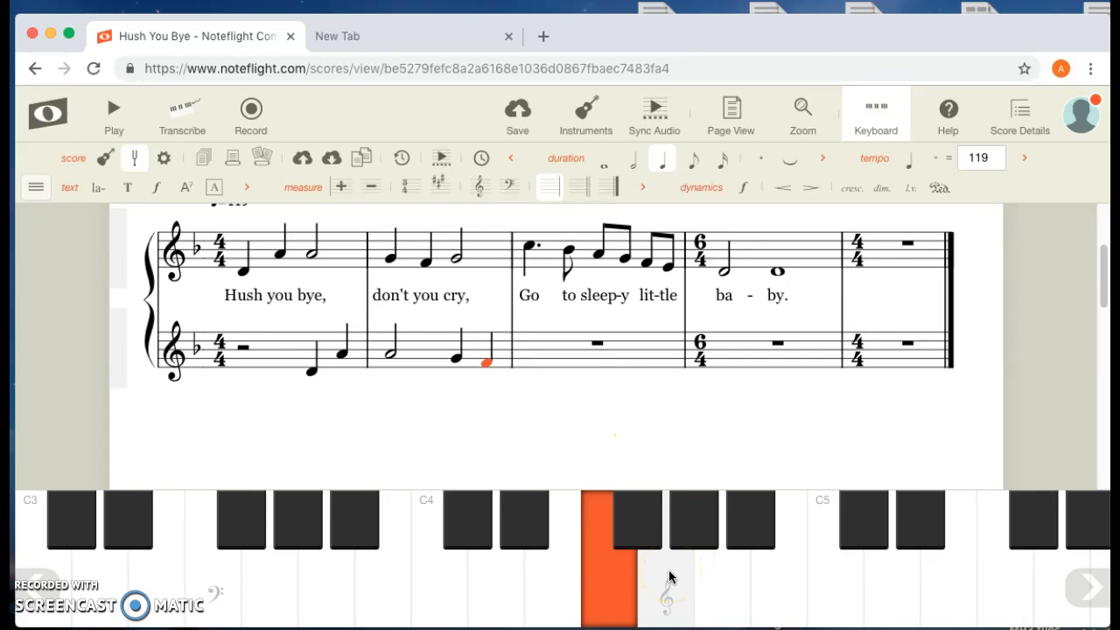
click(669, 576)
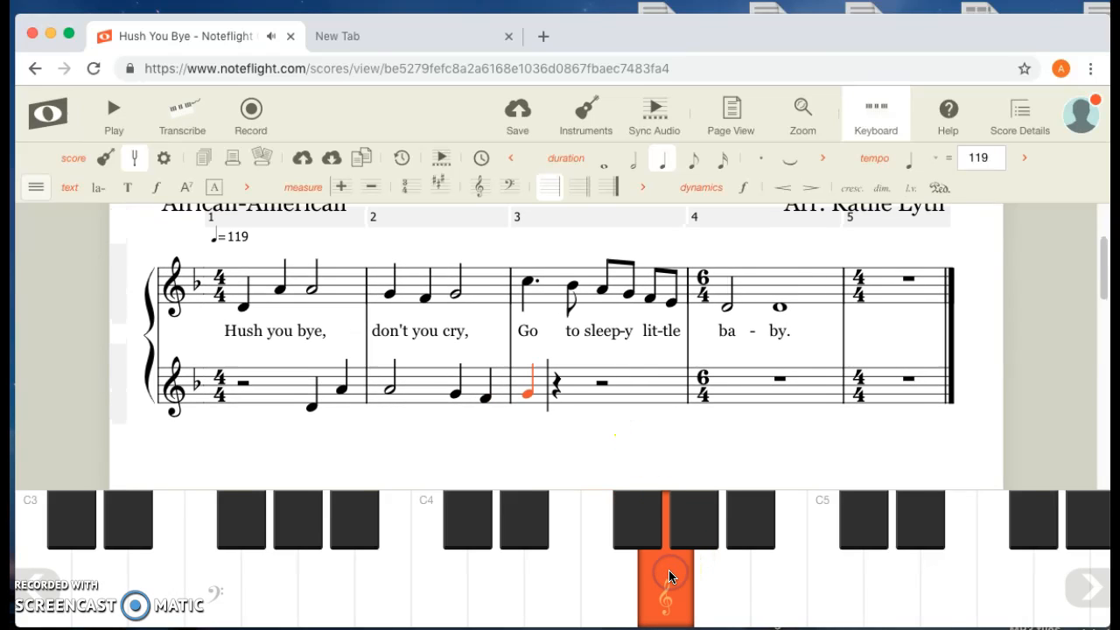
key(6)
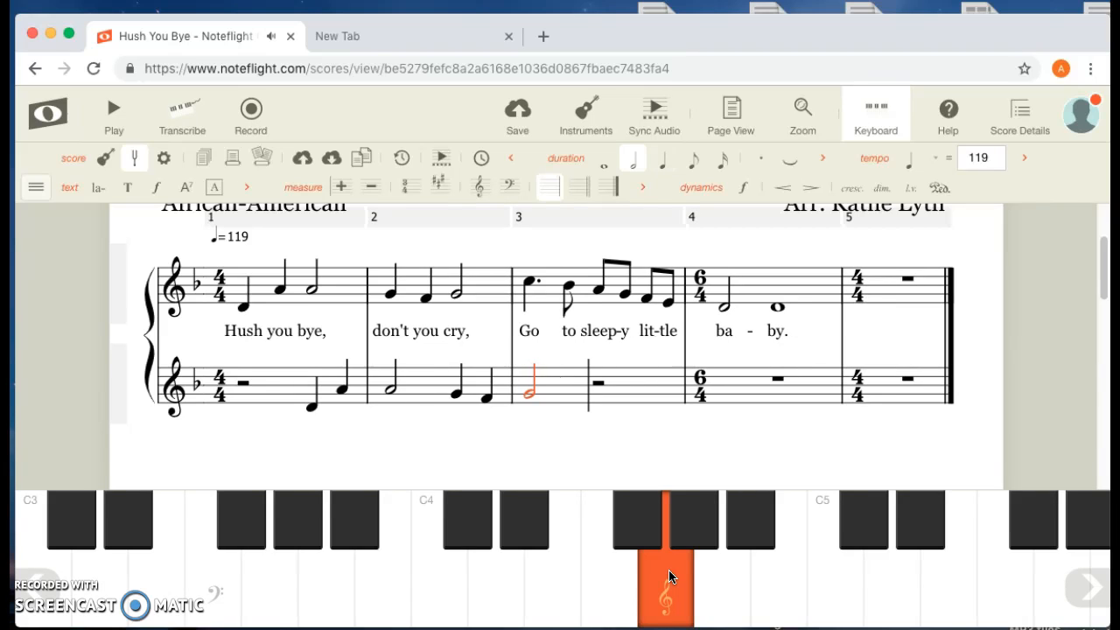
- Complete measure 3 of the lower staff with a dotted quarter-note C5 and an eighth-note B-flat
click(719, 568)
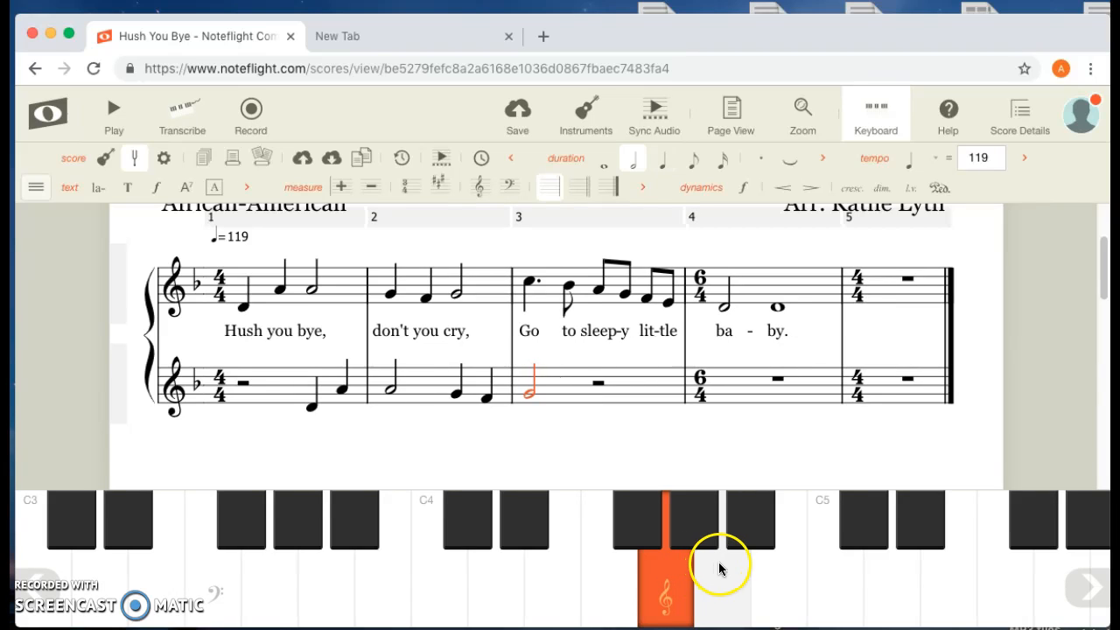
click(822, 581)
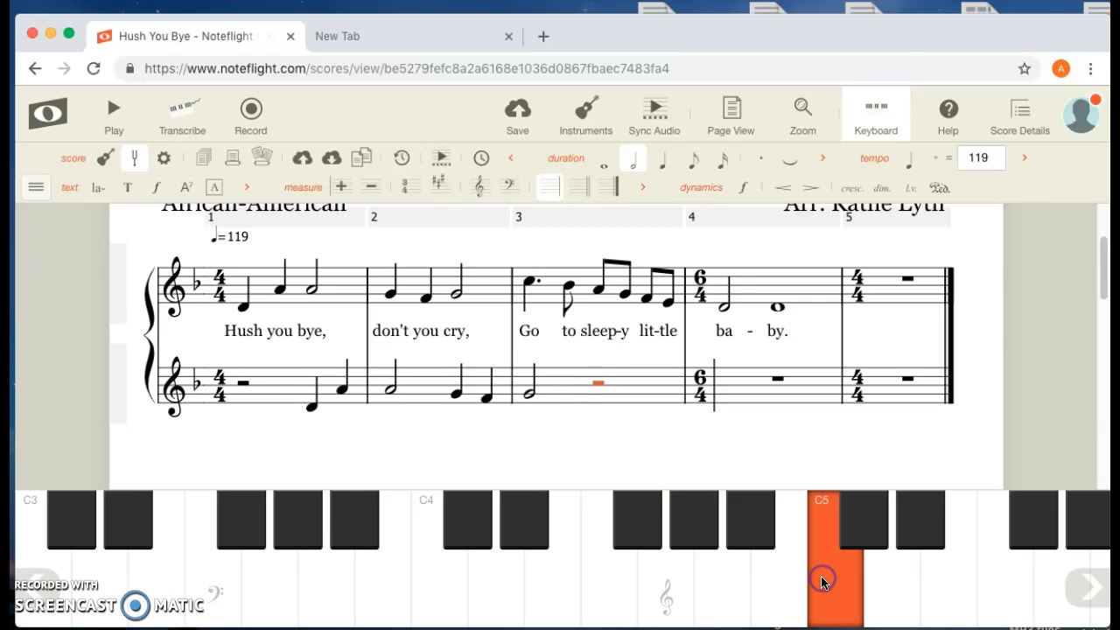
click(497, 506)
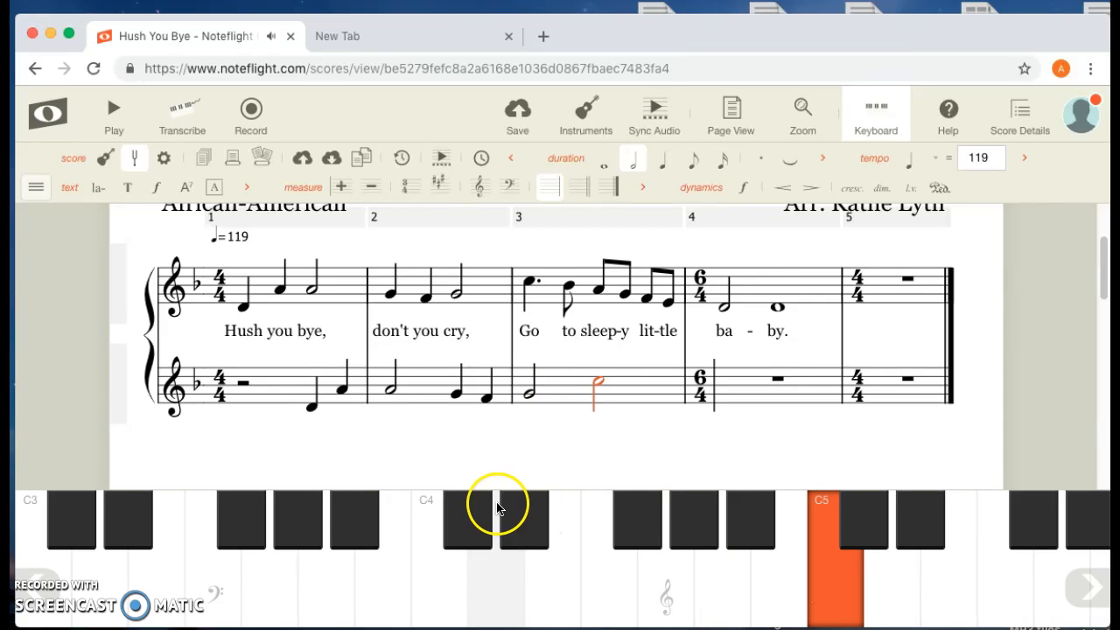
click(662, 169)
click(764, 163)
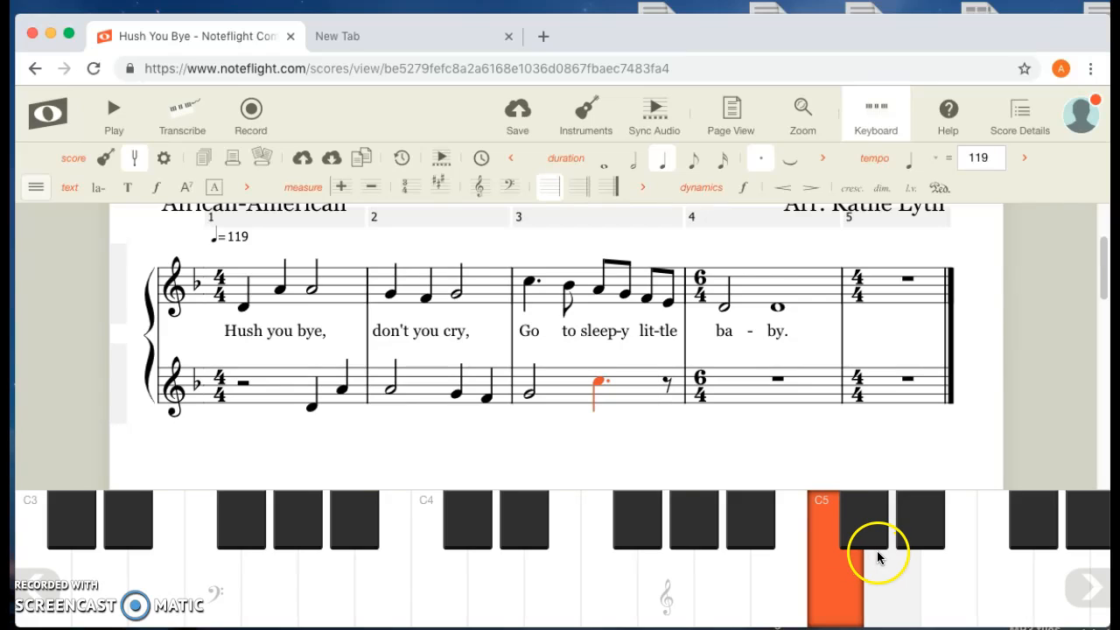
click(775, 579)
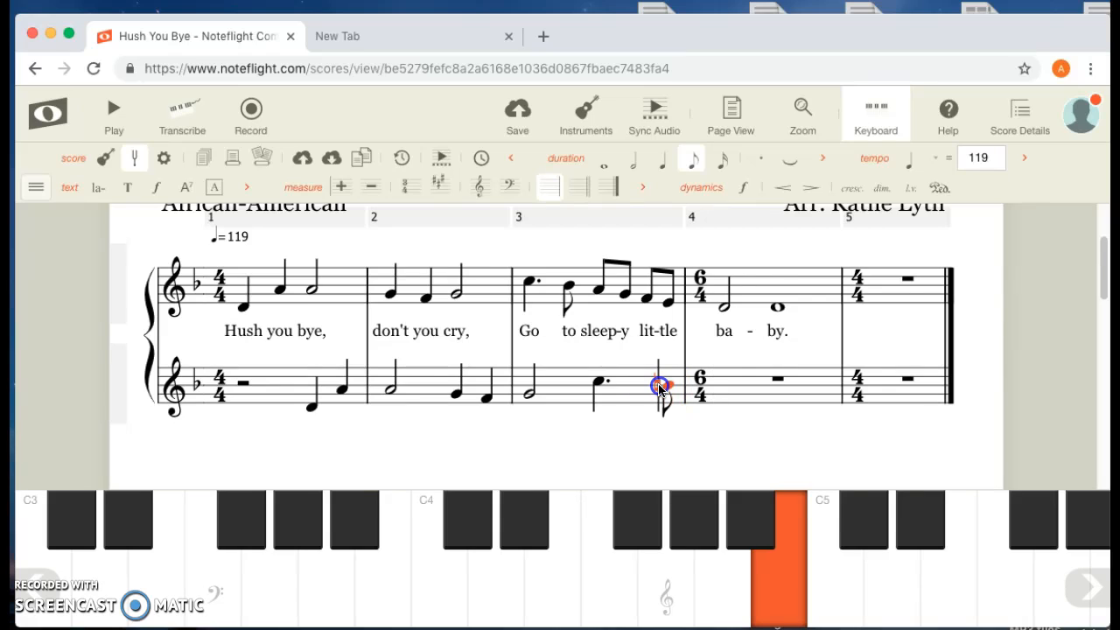
click(754, 523)
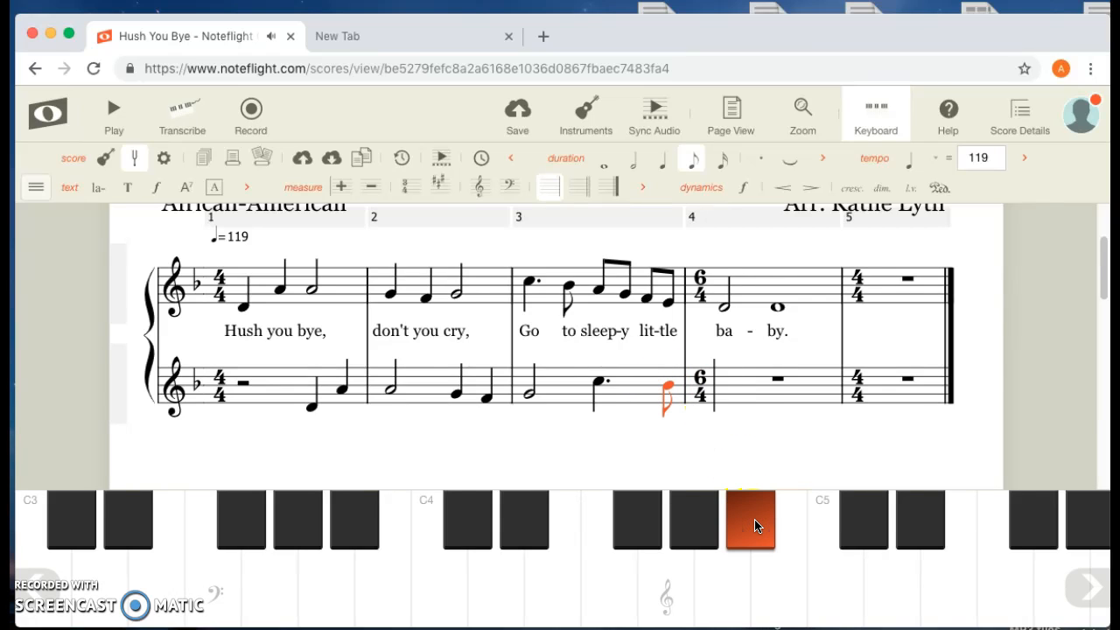
- Fill measure 4 of the lower staff with eighth notes A, G, F and E, followed by two half-note Ds
click(723, 595)
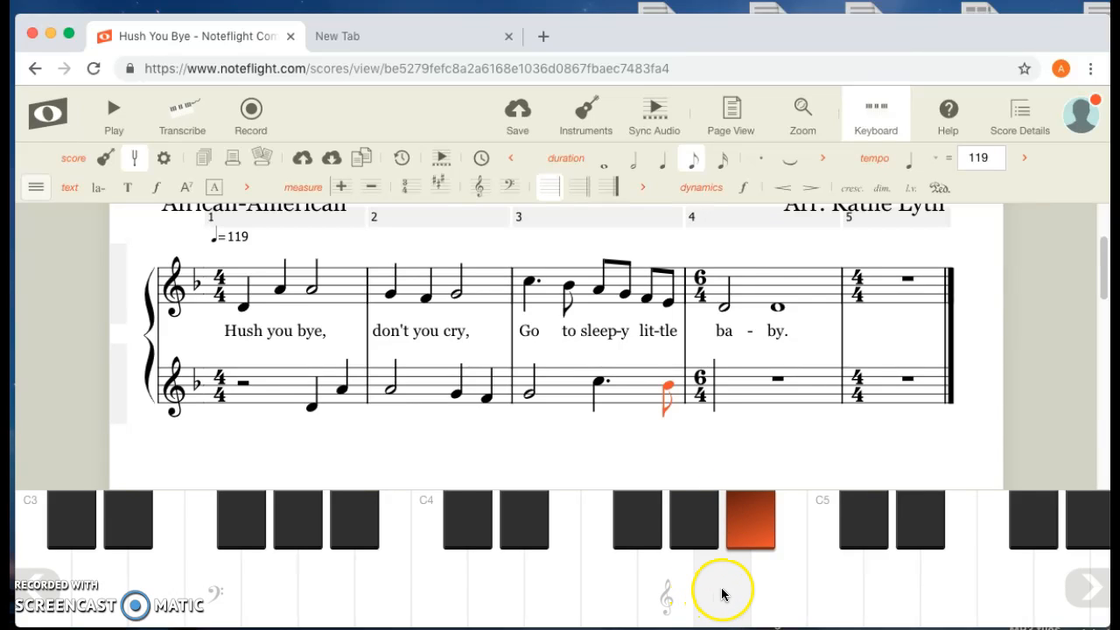
click(670, 591)
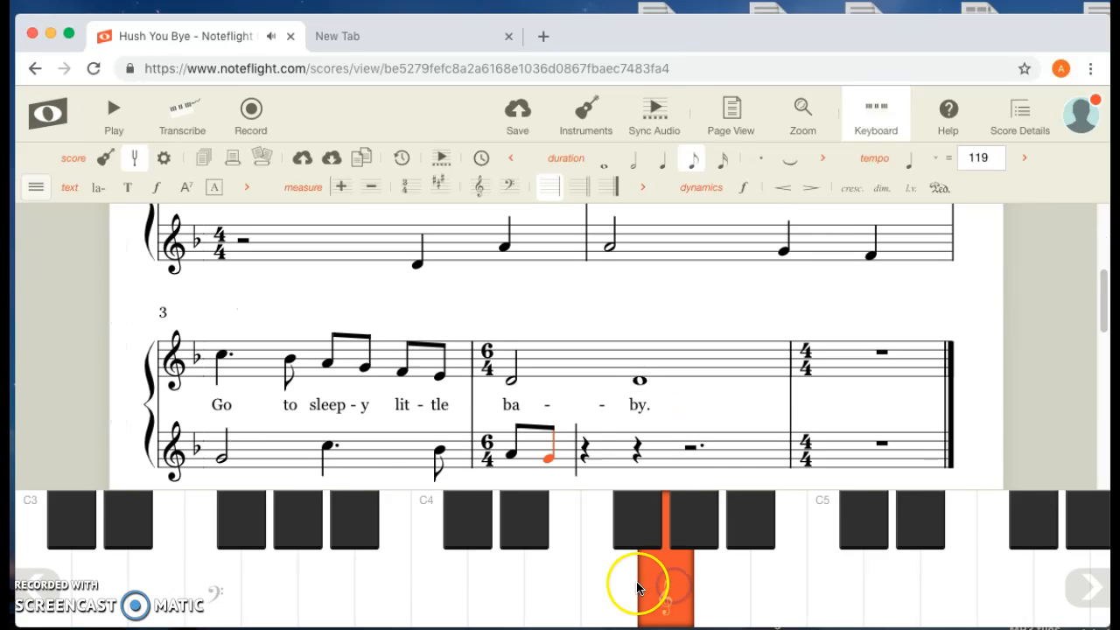
click(603, 586)
click(552, 575)
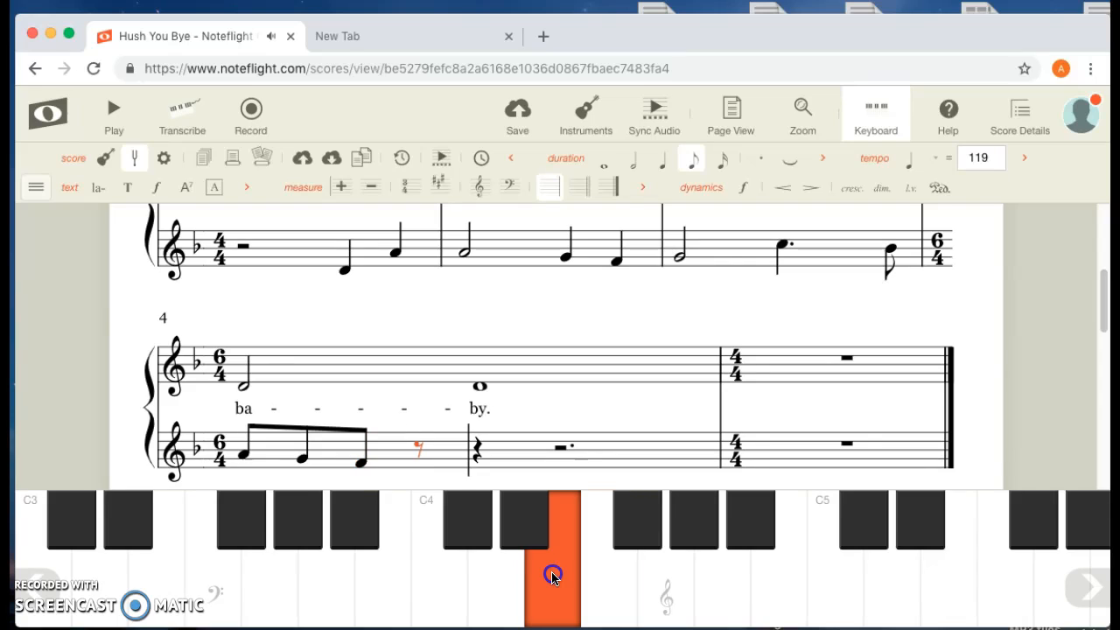
click(493, 577)
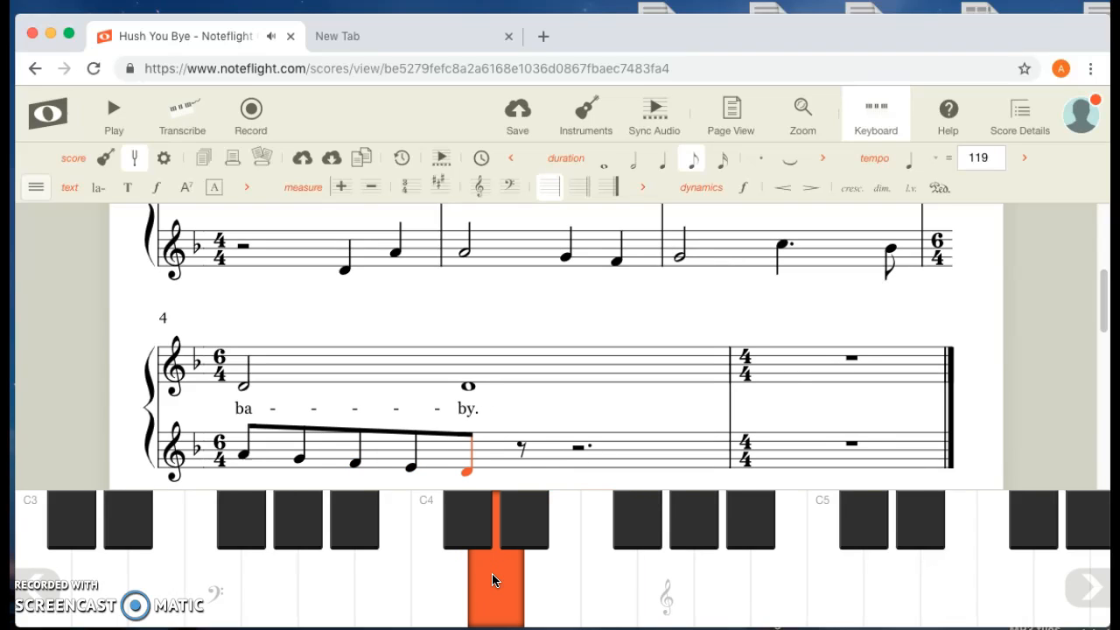
key(6)
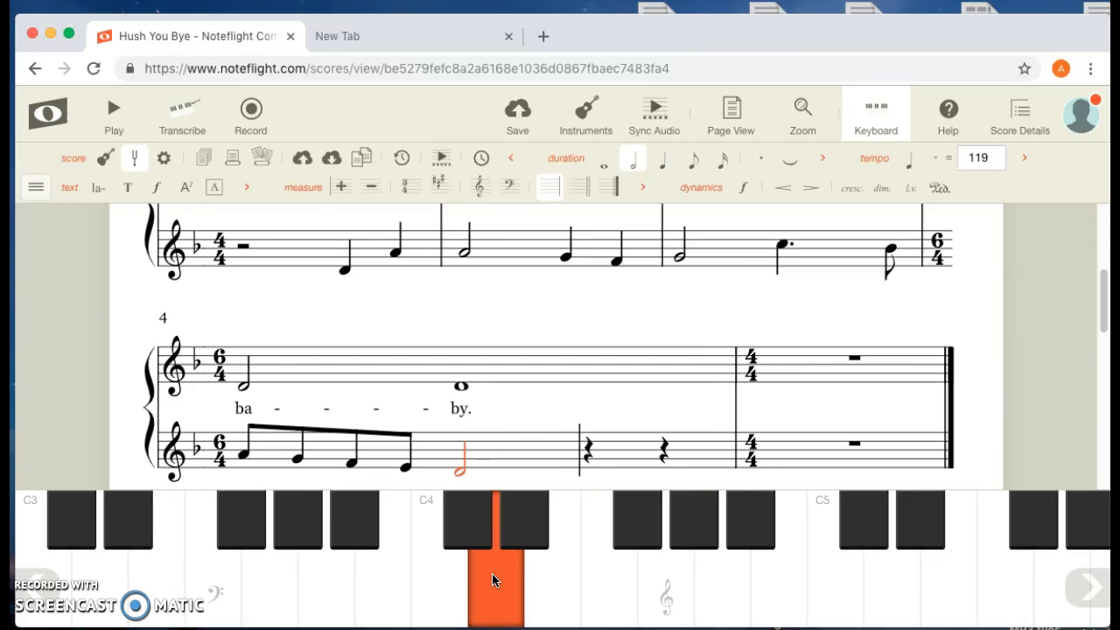
click(492, 573)
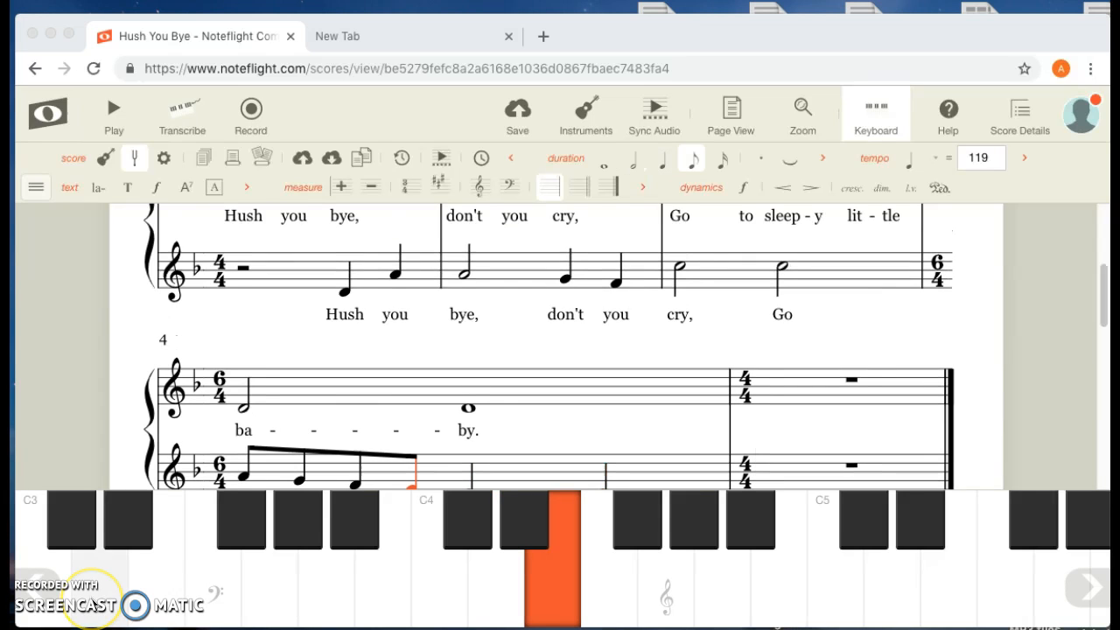
- Review the notes and lyrics of the lower staff across measures 1 to 4
scroll(404, 435, down, 3)
scroll(404, 435, up, 3)
scroll(404, 434, down, 2)
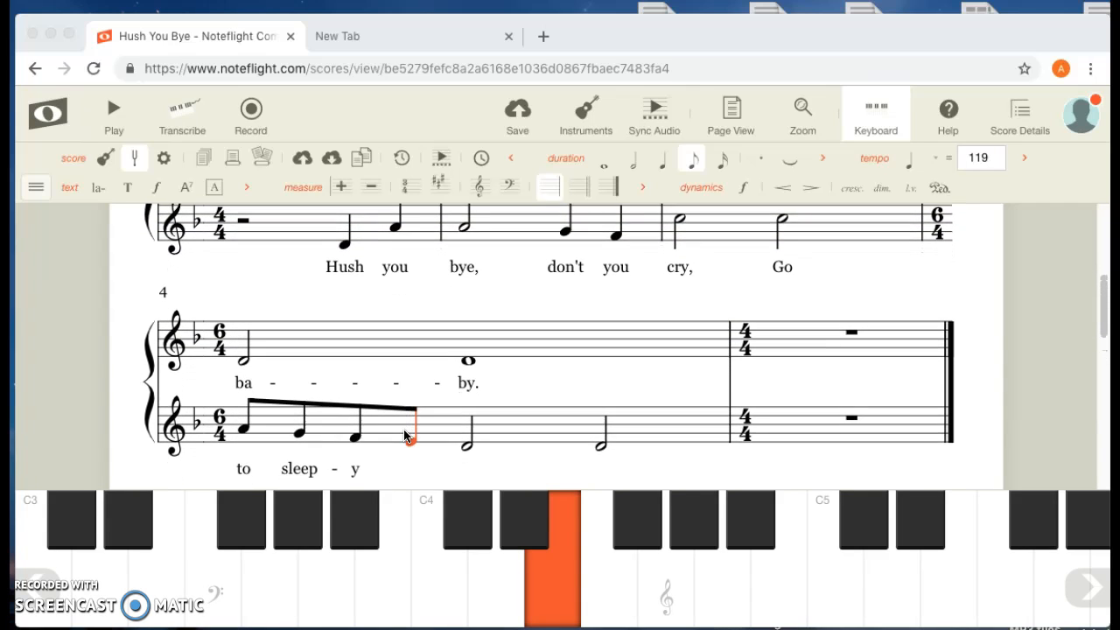
scroll(403, 435, down, 3)
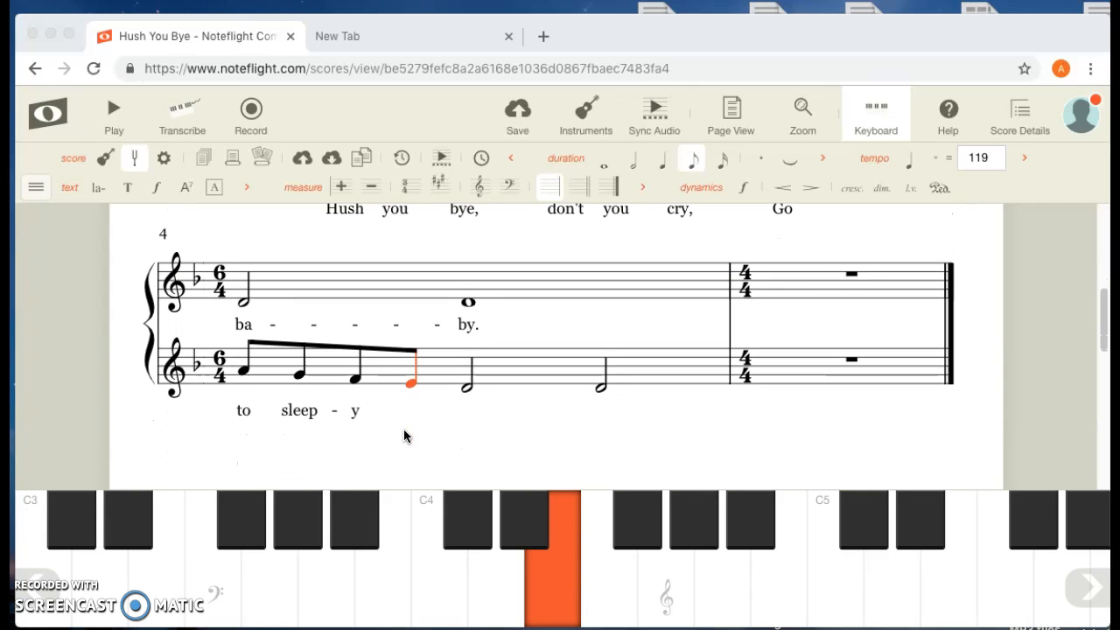
scroll(403, 435, up, 3)
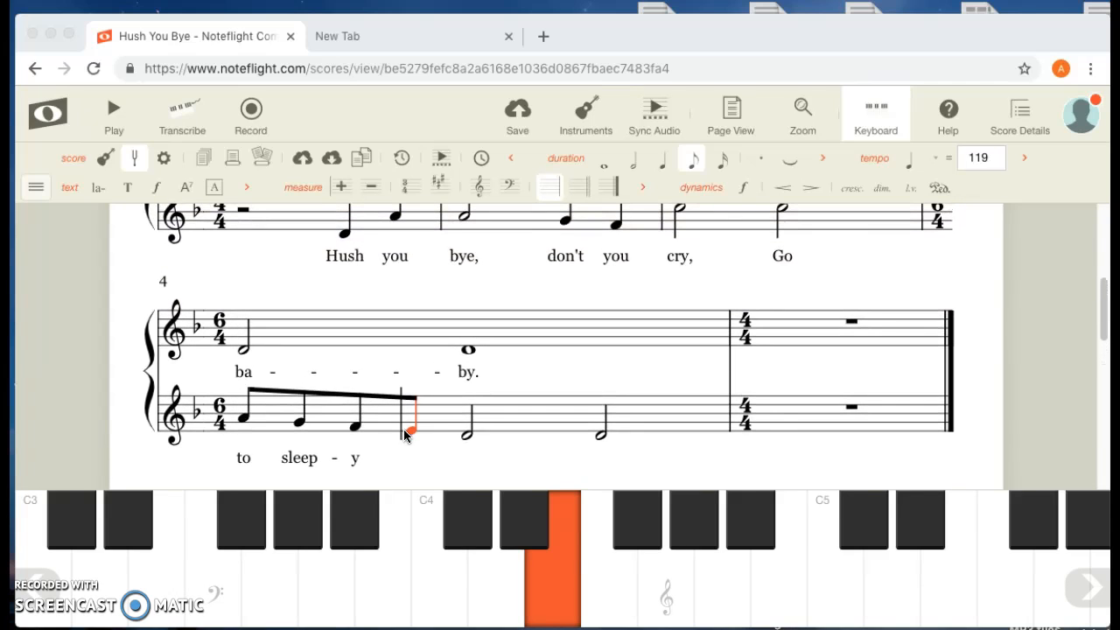
scroll(403, 428, up, 4)
scroll(404, 435, down, 8)
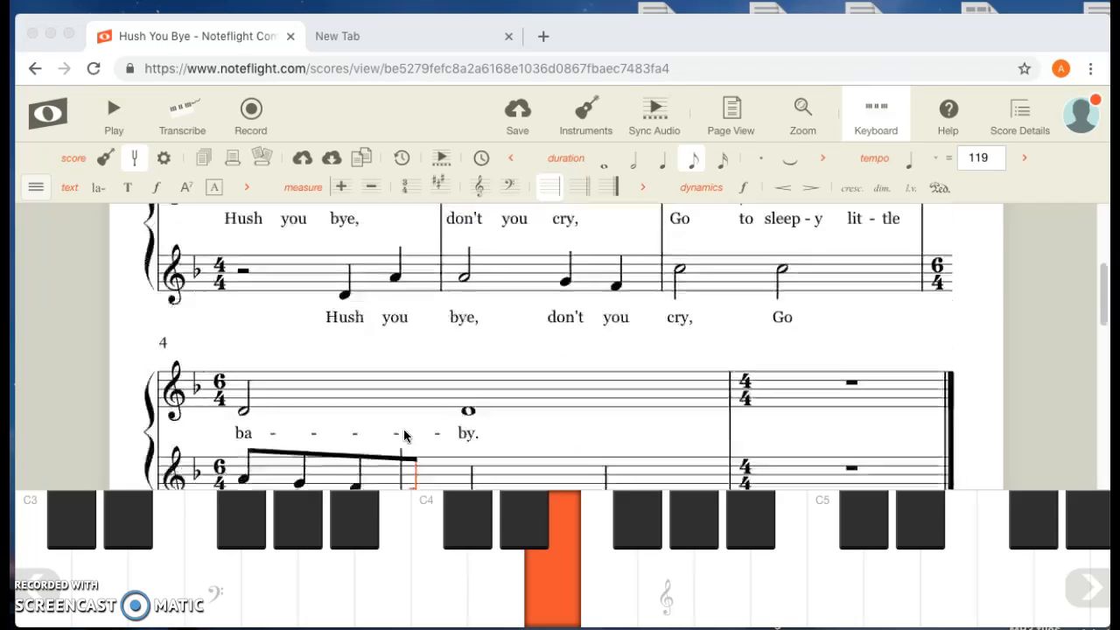
- Hide the on-screen piano keyboard to make more of the score visible
scroll(404, 435, up, 7)
scroll(405, 435, down, 3)
scroll(404, 434, down, 3)
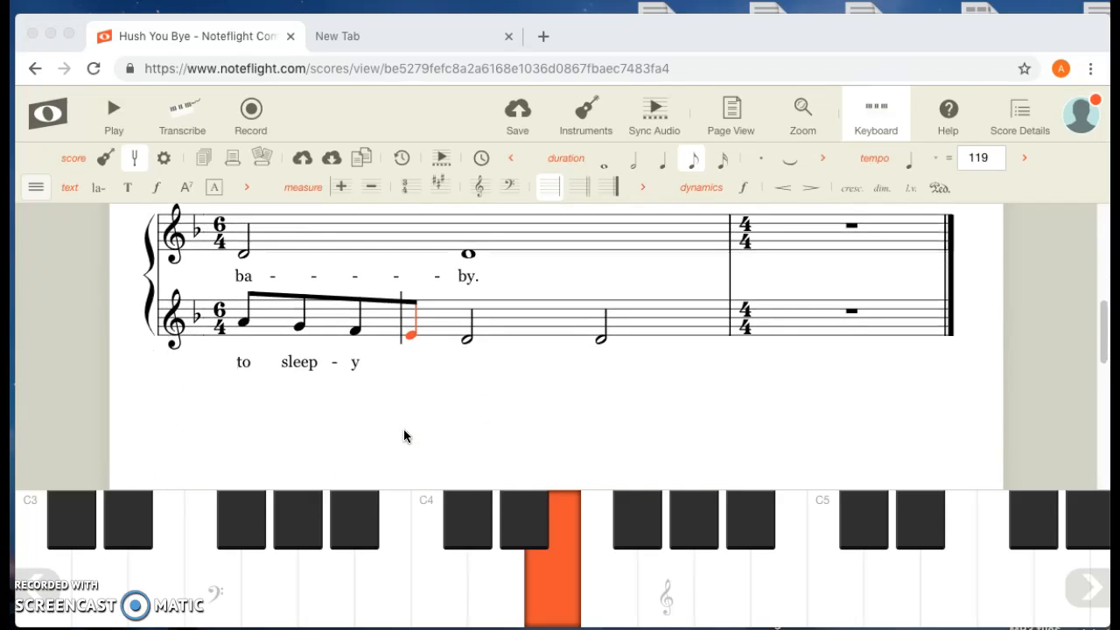
scroll(405, 435, up, 8)
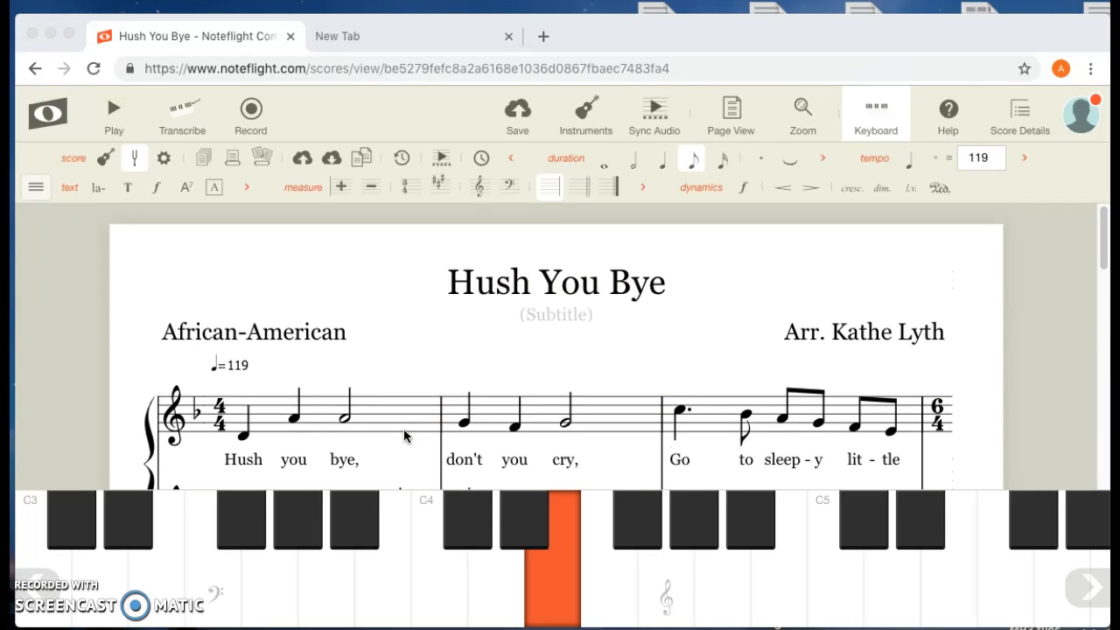
scroll(403, 435, down, 3)
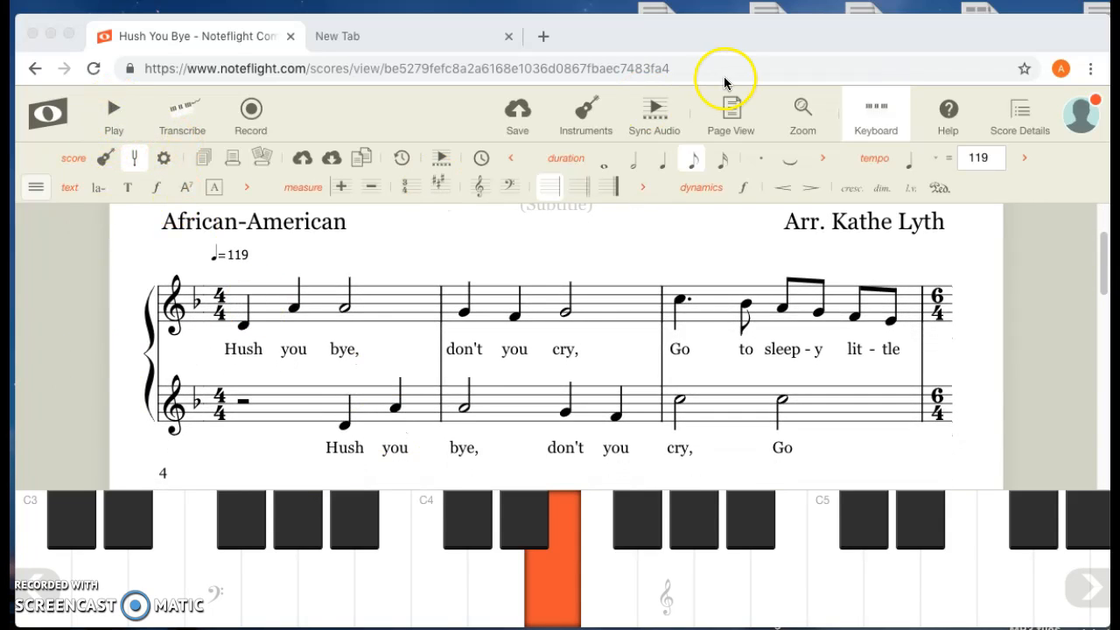
click(881, 116)
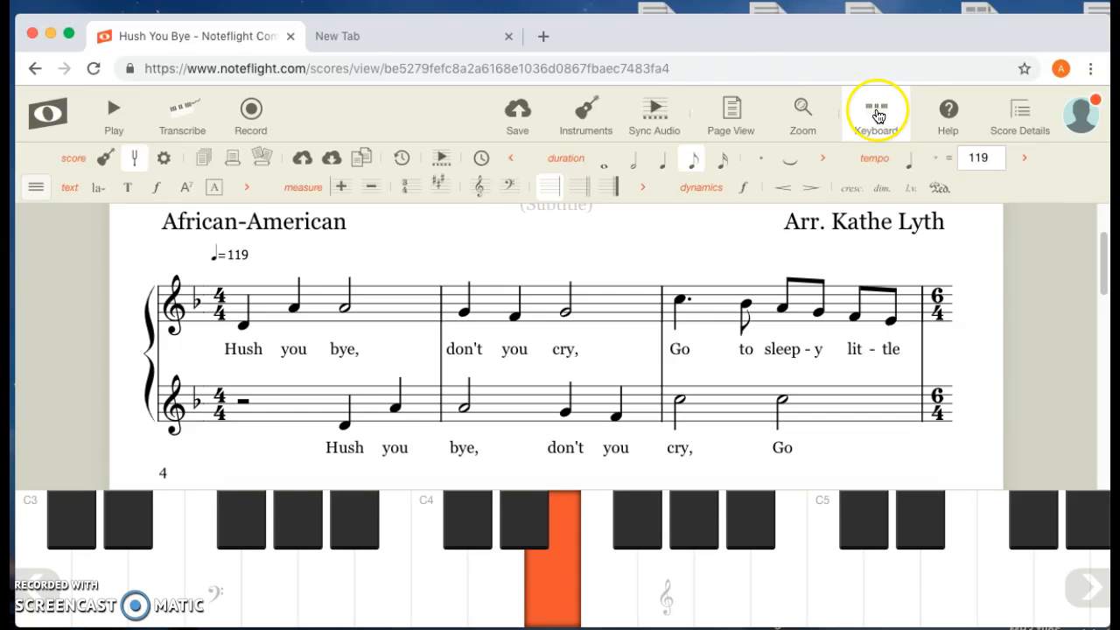
click(879, 117)
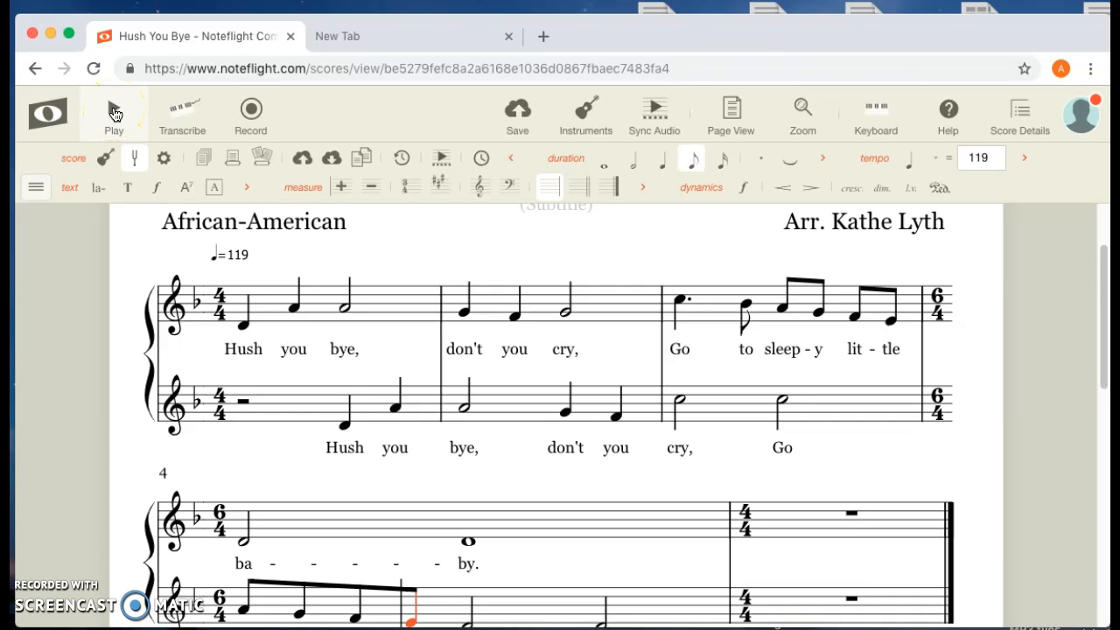
- Play back the two-part score from the beginning of measure 1 and return to editing mode
click(114, 112)
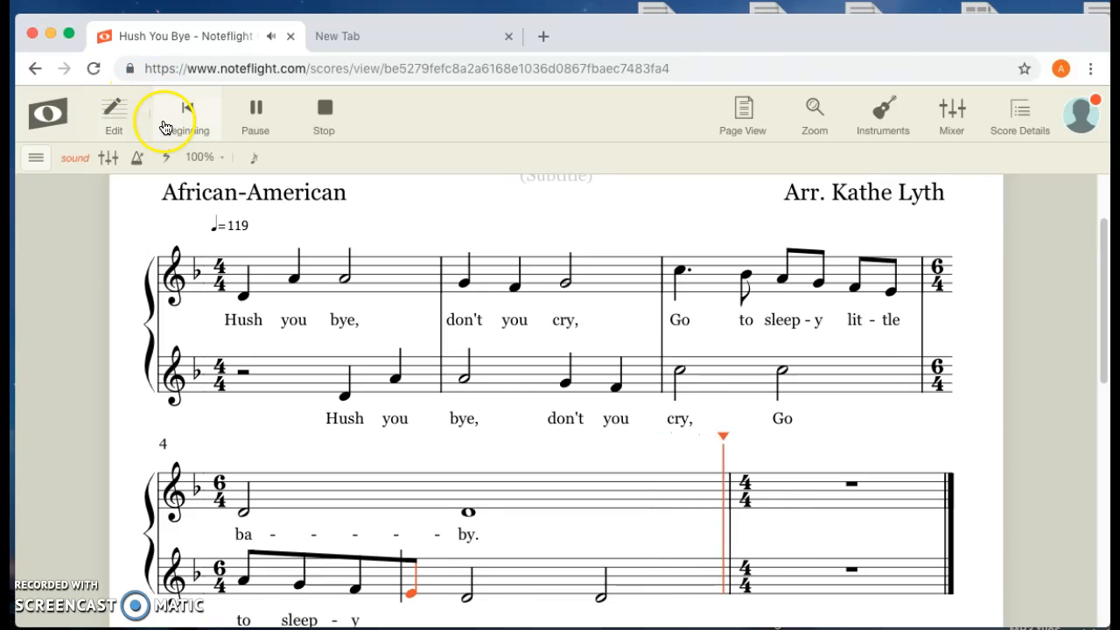
click(216, 291)
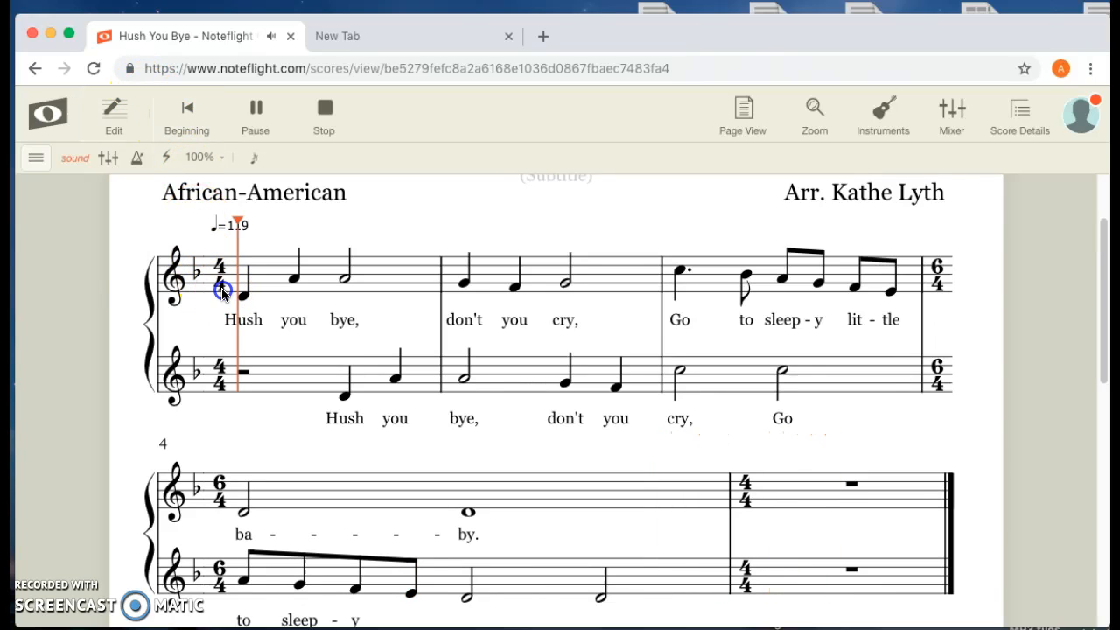
click(109, 118)
click(119, 112)
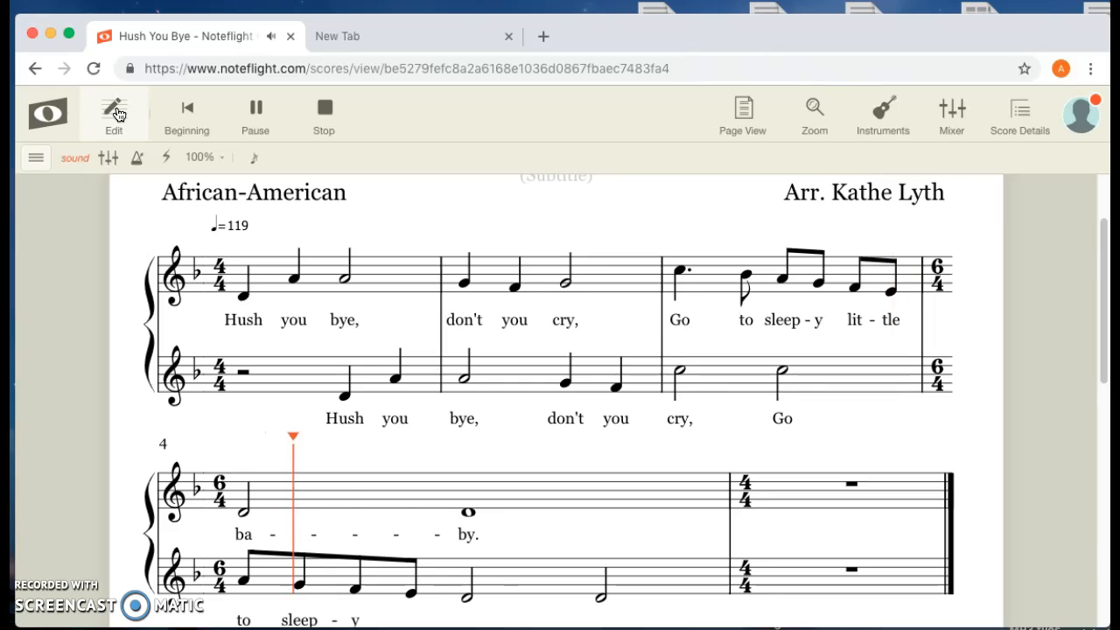
click(91, 140)
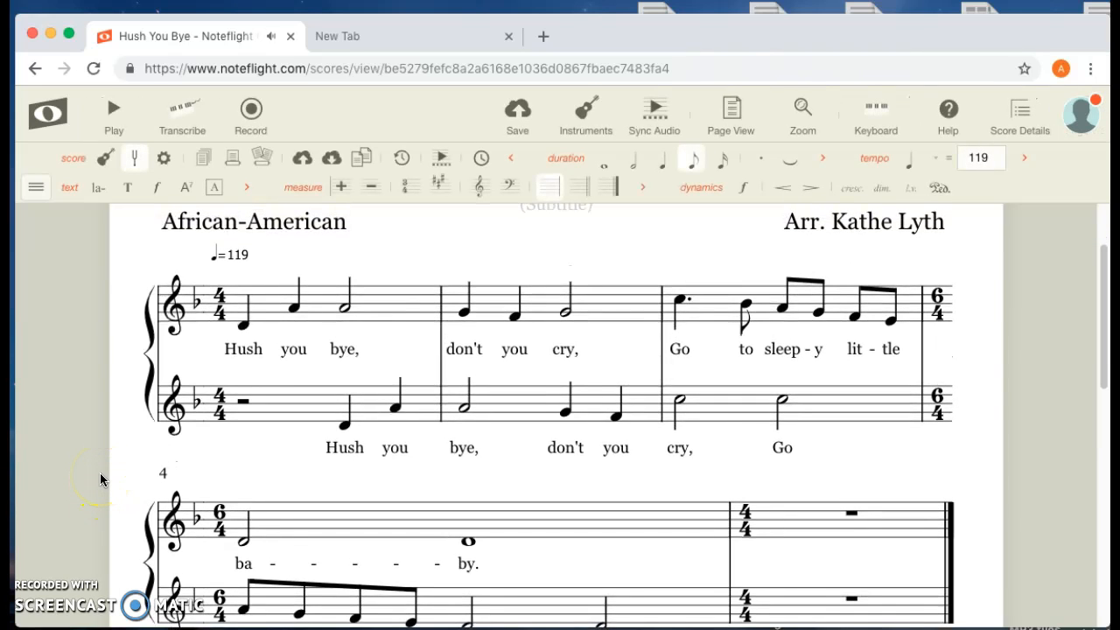
- Examine how the notes and lyrics of the upper and lower staves line up throughout the score
scroll(101, 479, down, 4)
scroll(98, 507, up, 3)
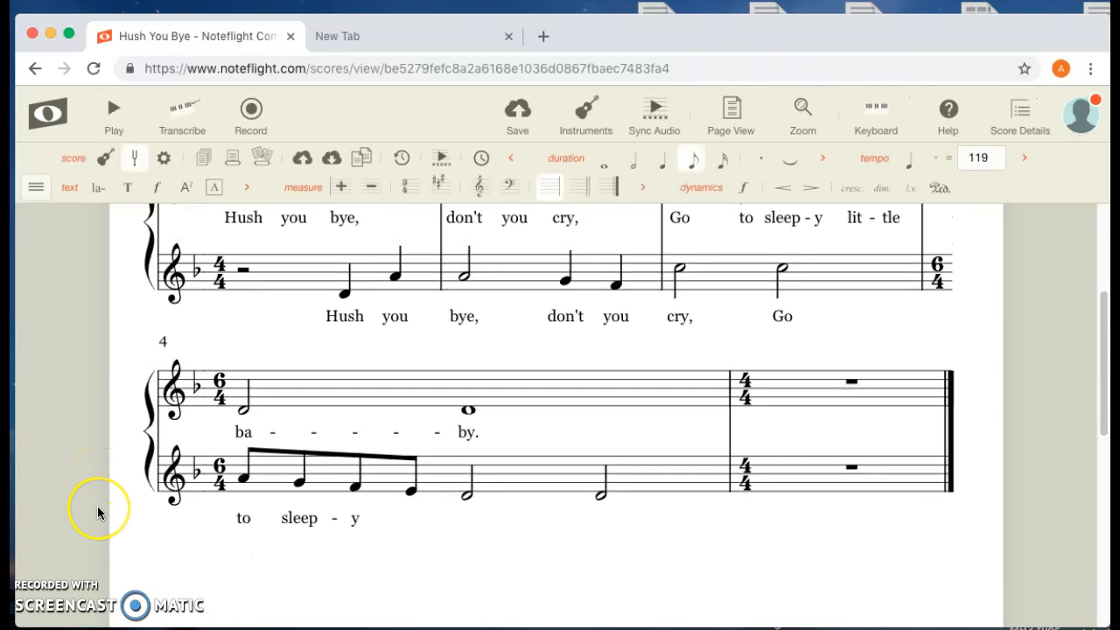
scroll(98, 512, up, 2)
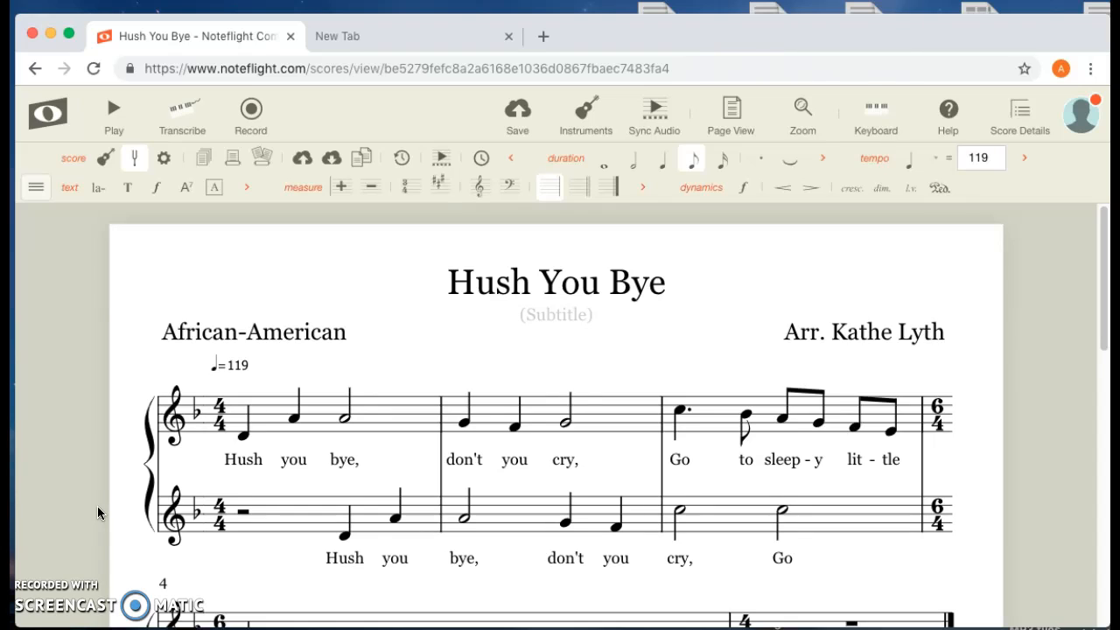
scroll(97, 506, down, 2)
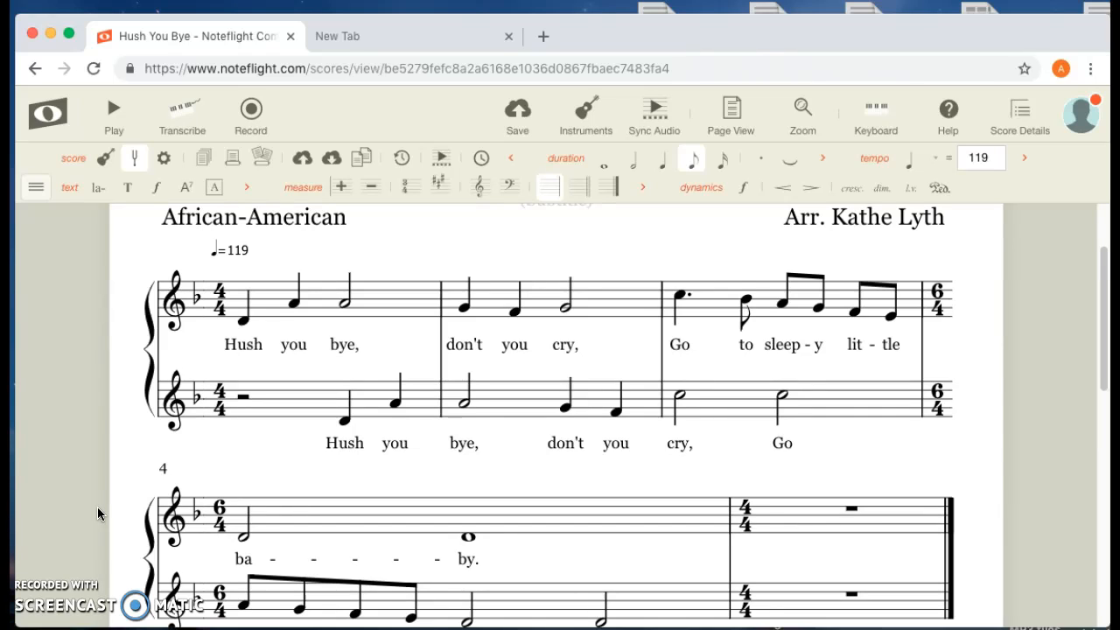
scroll(97, 506, up, 2)
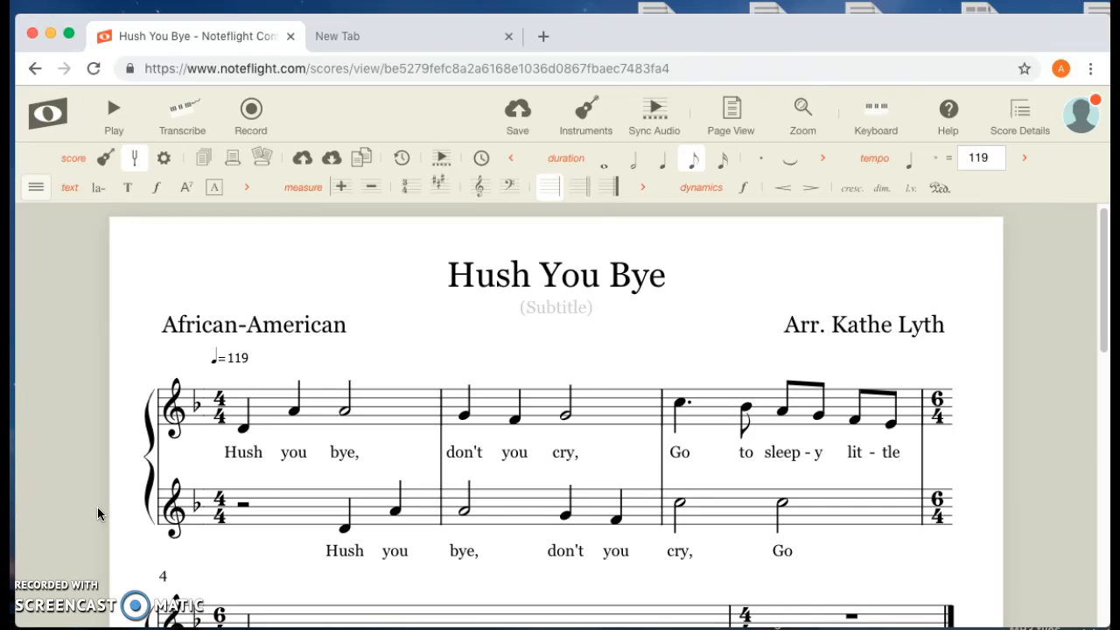
scroll(98, 513, down, 3)
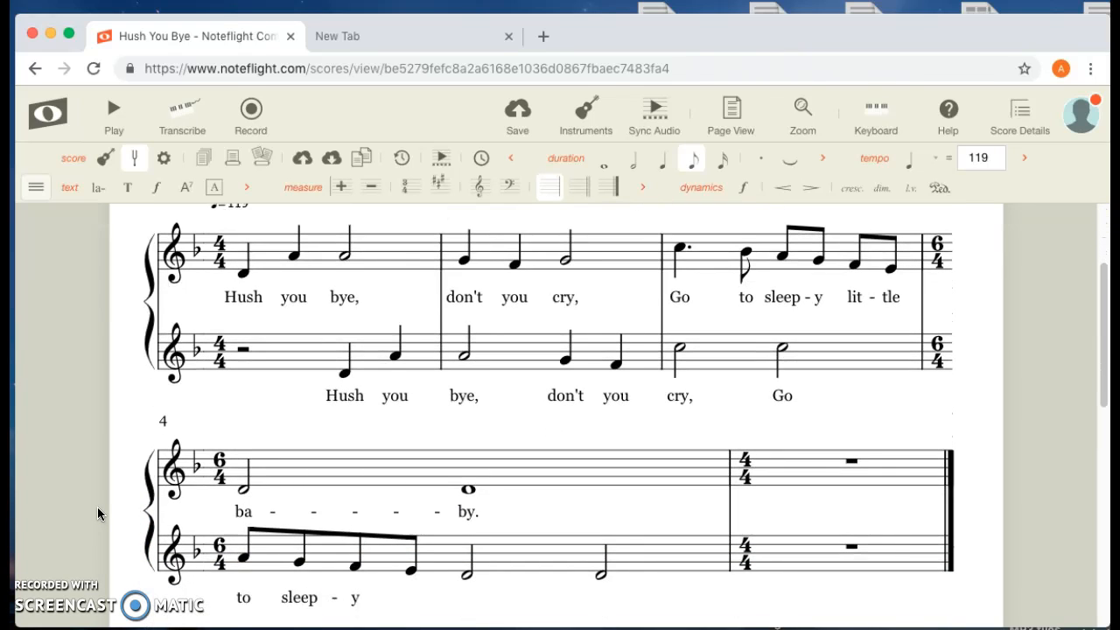
scroll(97, 507, up, 2)
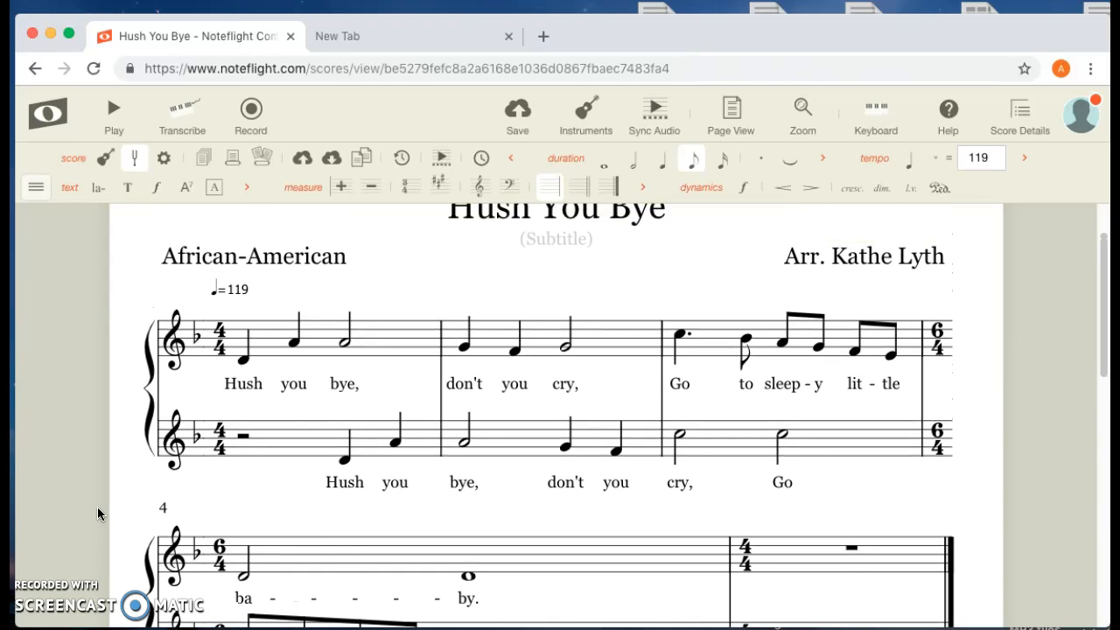
scroll(97, 506, down, 2)
scroll(97, 507, up, 3)
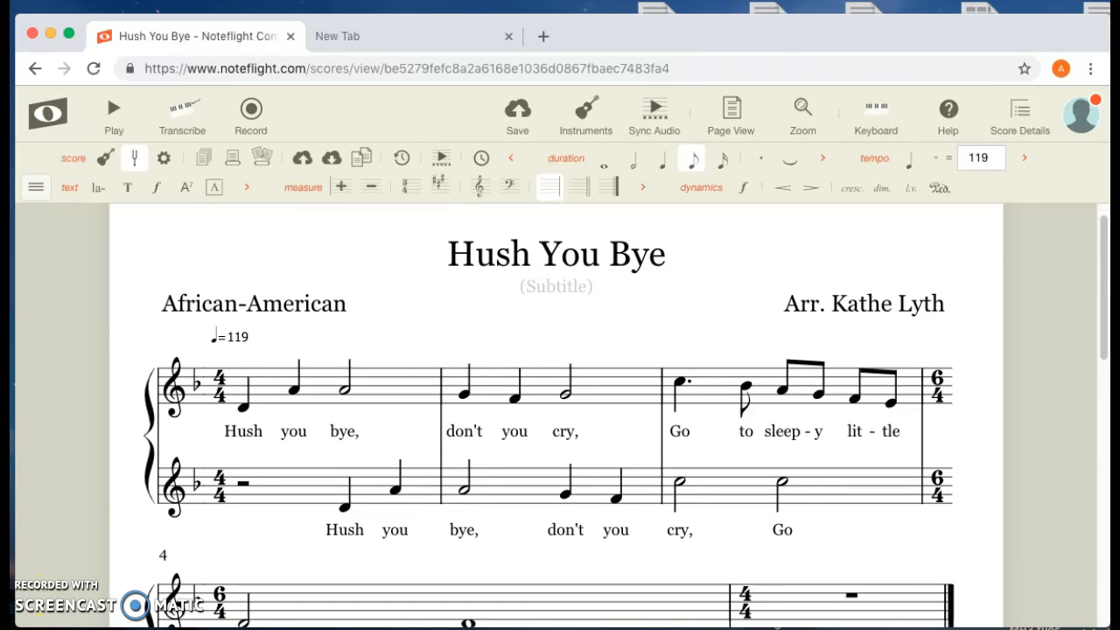